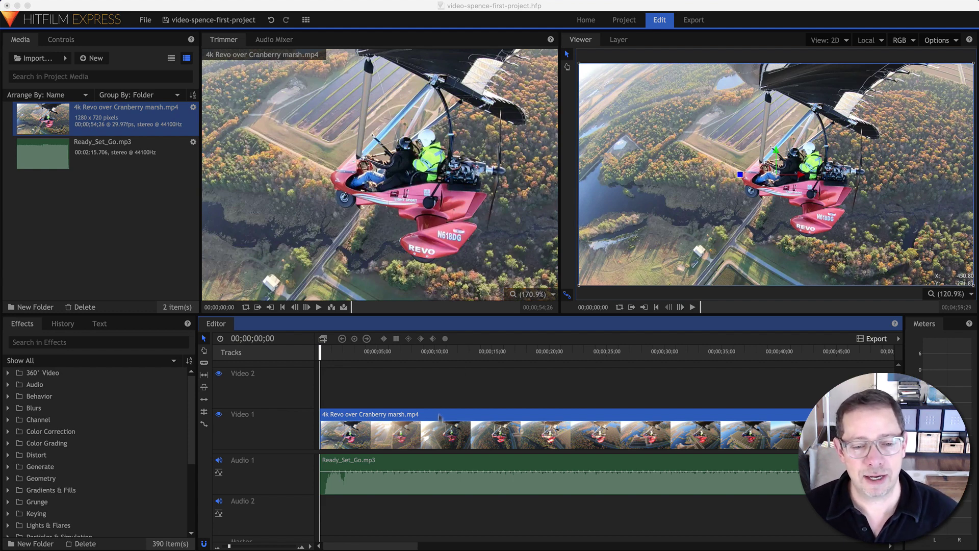
Select the Ready_Set_Go.mp3 music clip and switch to the Slice tool with C.
{"action": "left_click", "coordinate": [438, 430]}
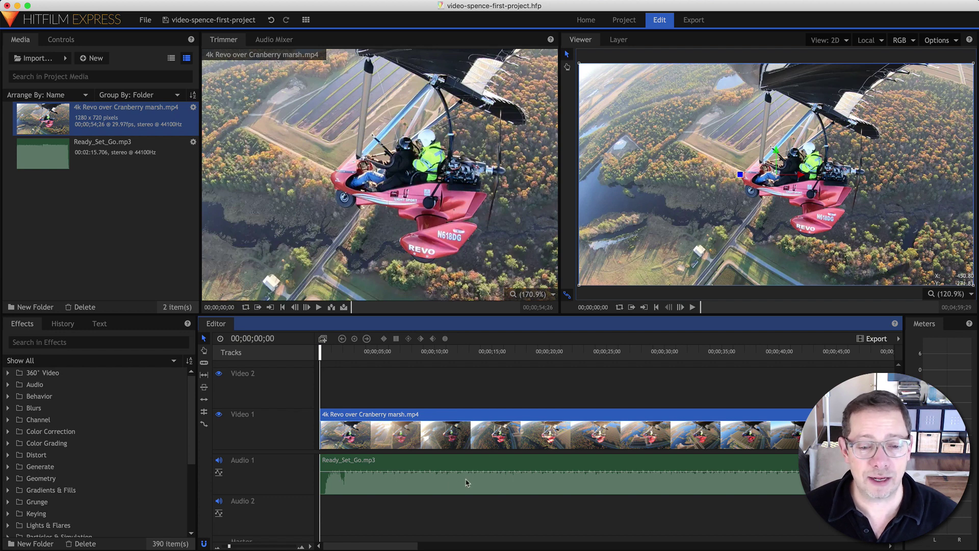
{"action": "left_click", "coordinate": [395, 480]}
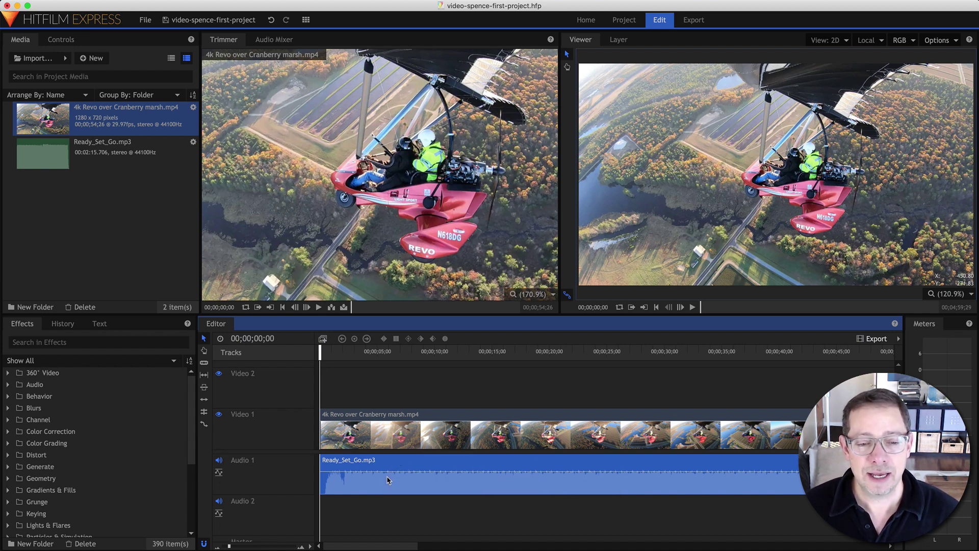
{"action": "key", "text": "c"}
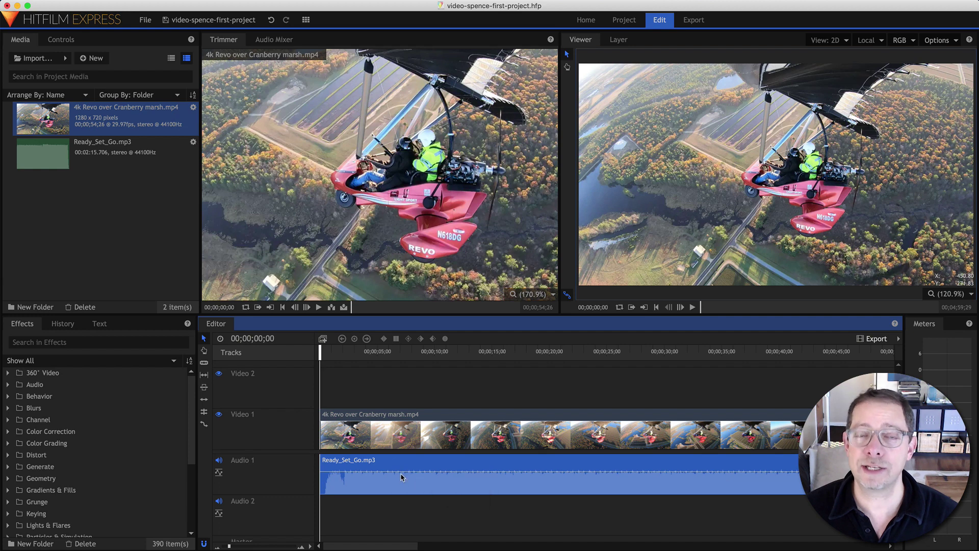
{"action": "right_click", "coordinate": [403, 464]}
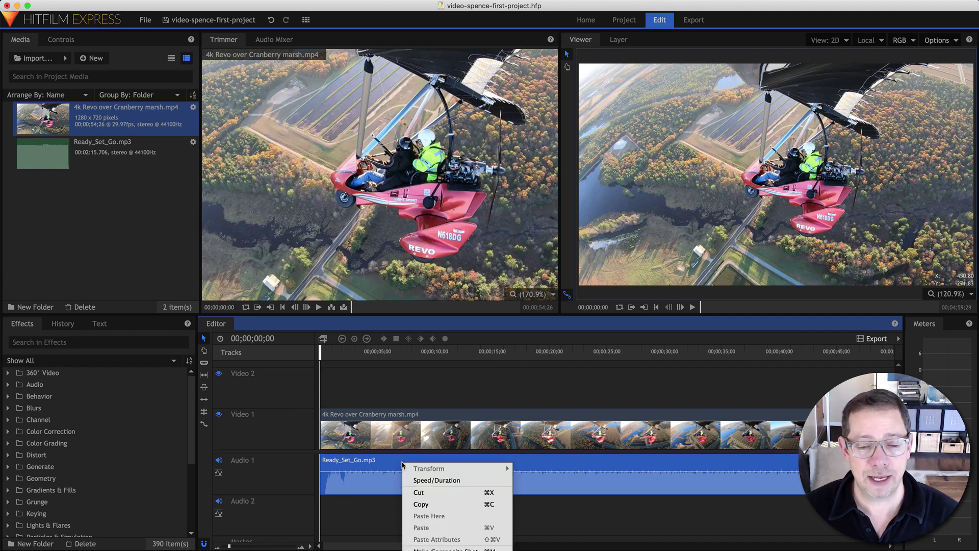
{"action": "right_click", "coordinate": [414, 388]}
{"action": "right_click", "coordinate": [413, 417]}
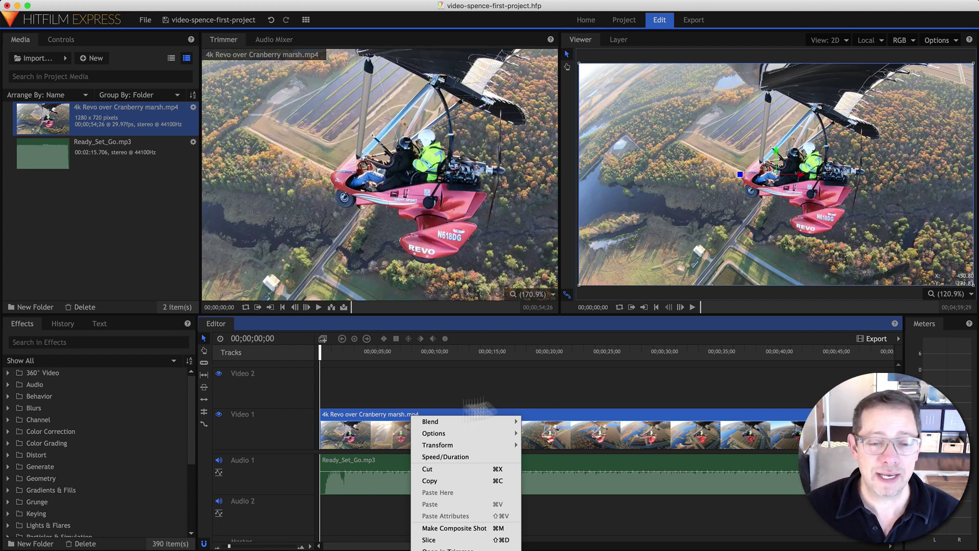
{"action": "left_click", "coordinate": [436, 400]}
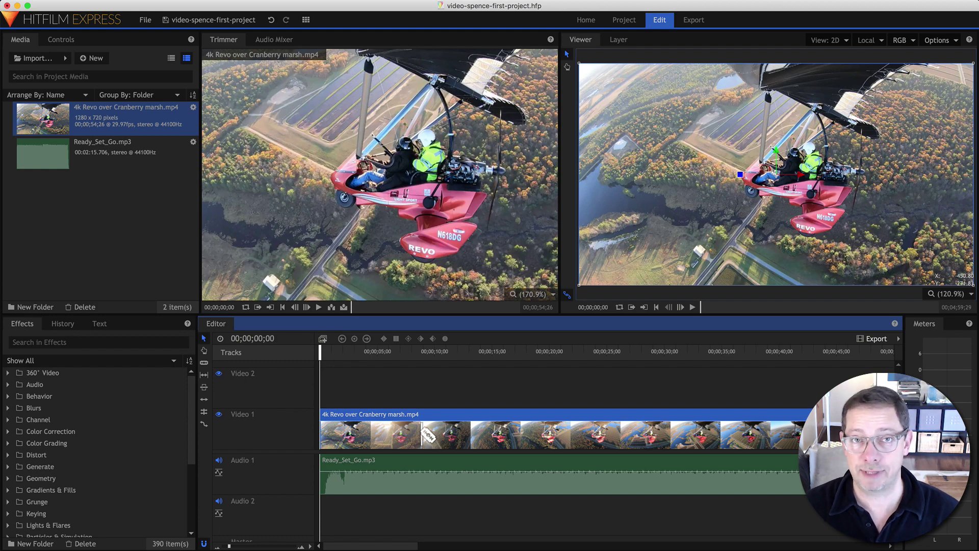
Play to the beat at 00;00;08;15, slice the flight video there, and select both parts.
{"action": "key", "text": "space"}
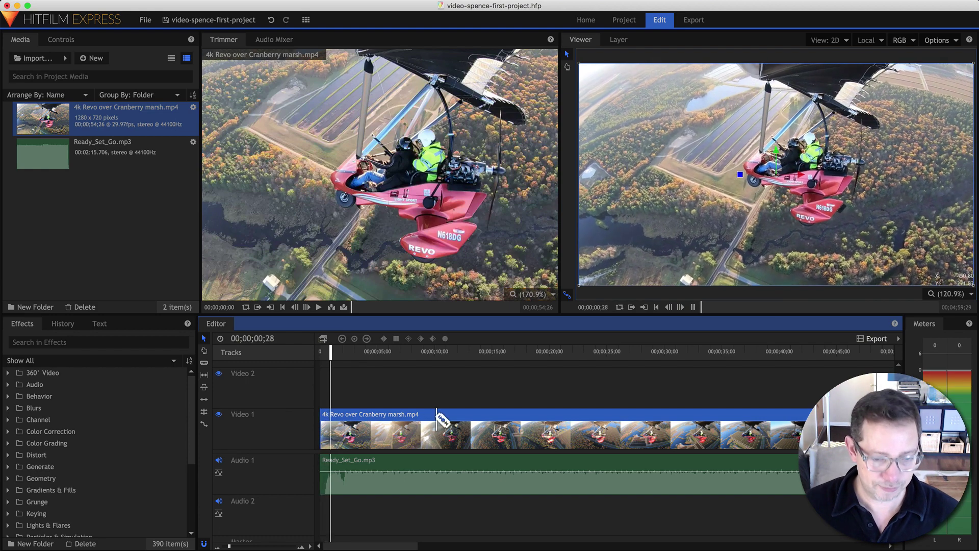
{"action": "key", "text": "space"}
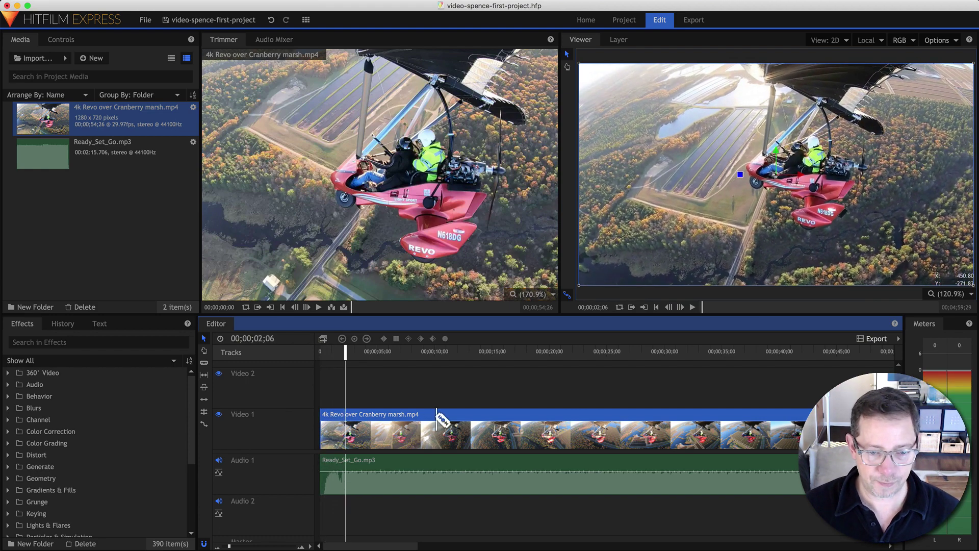
{"action": "key", "text": "space"}
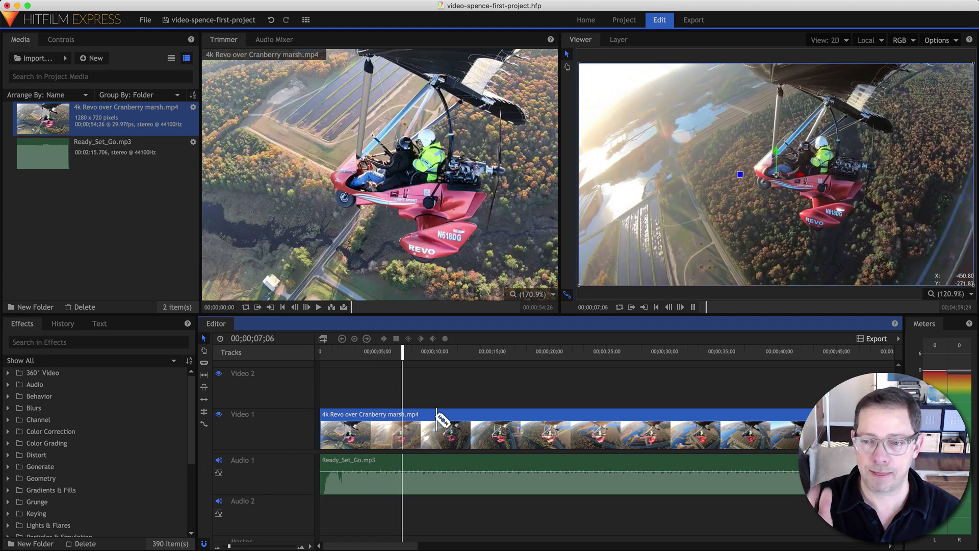
{"action": "key", "text": "space"}
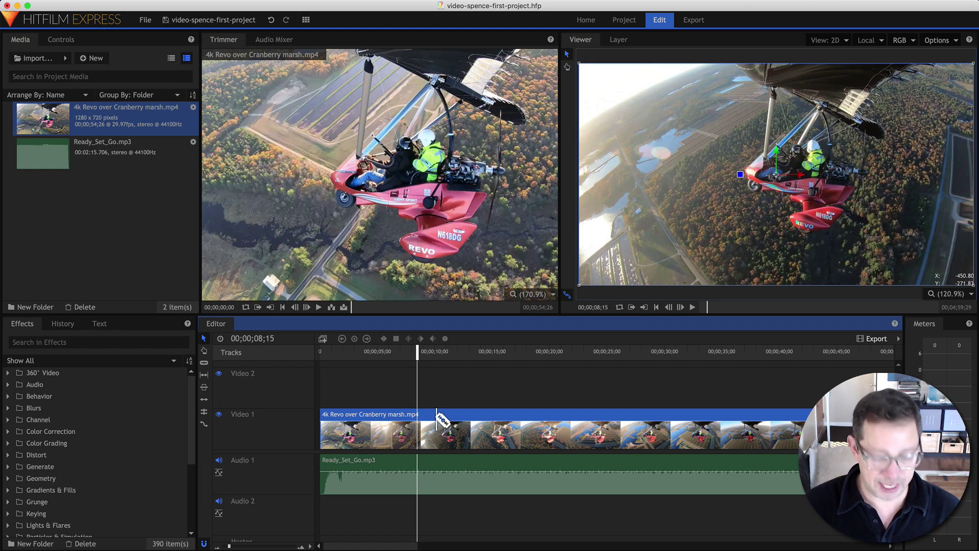
{"action": "left_click", "coordinate": [436, 419]}
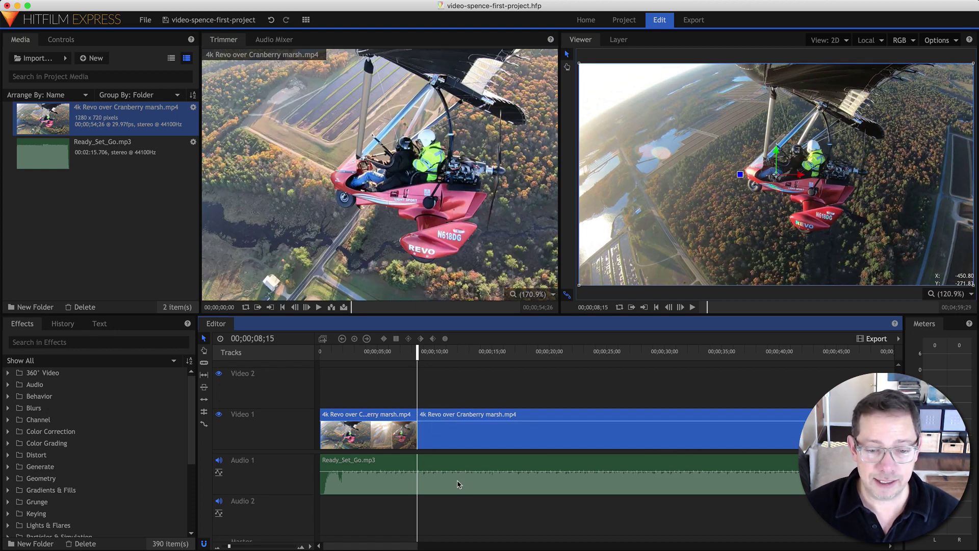
{"action": "left_click", "coordinate": [442, 469]}
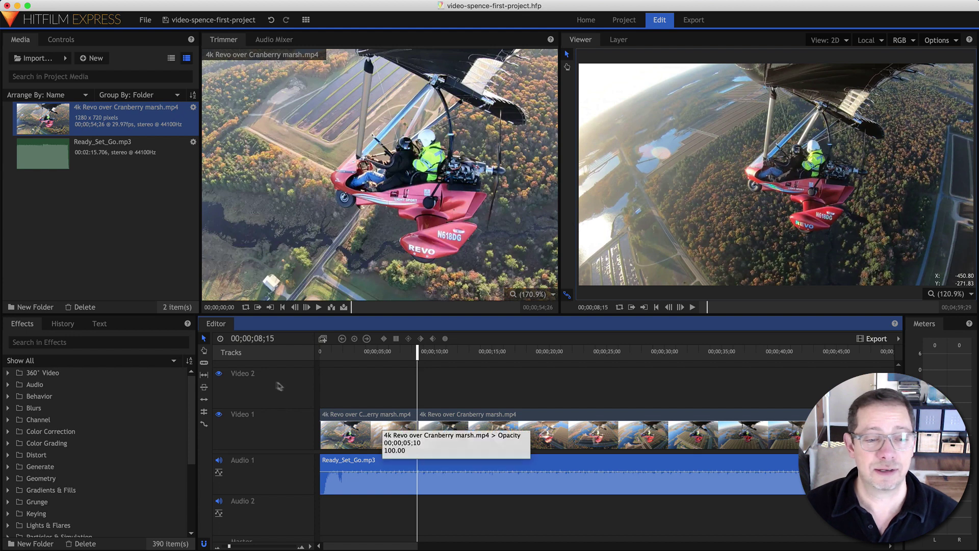
{"action": "left_click", "coordinate": [369, 436]}
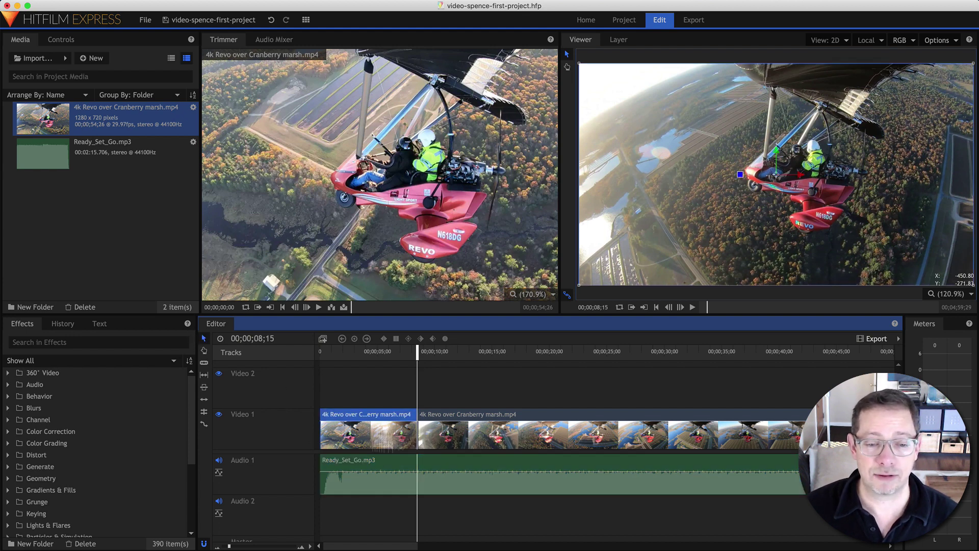
{"action": "left_click", "coordinate": [504, 438]}
Delete both parts of the flight video from Video 1.
{"action": "key", "text": "Delete"}
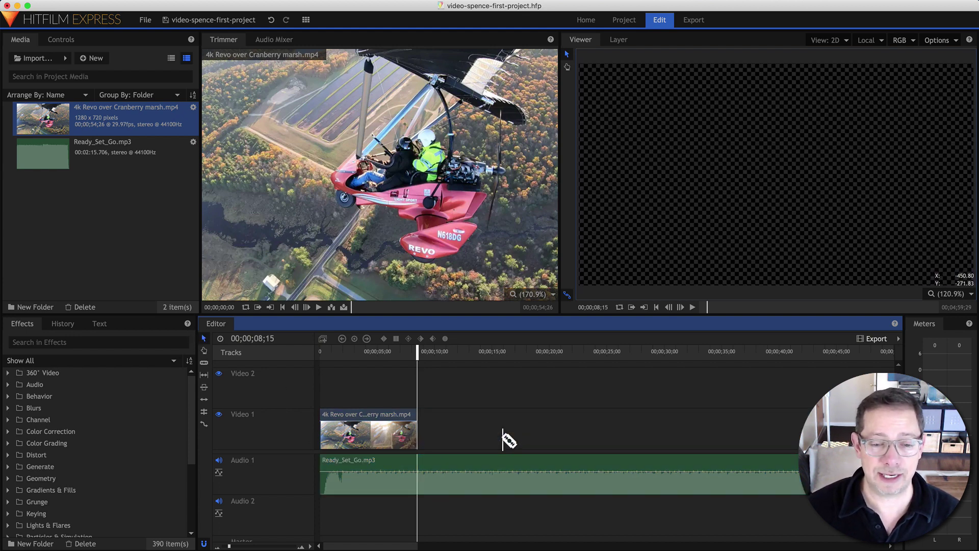
{"action": "left_click", "coordinate": [393, 426]}
{"action": "key", "text": "Delete"}
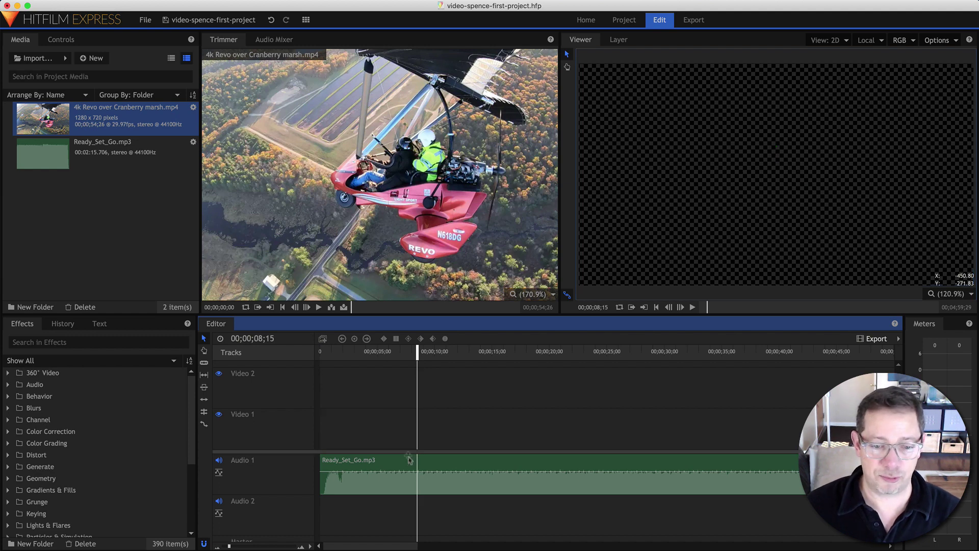
Split Ready_Set_Go.mp3 at the playhead and again at the beat at 00;00;15;01.
{"action": "left_click", "coordinate": [430, 466]}
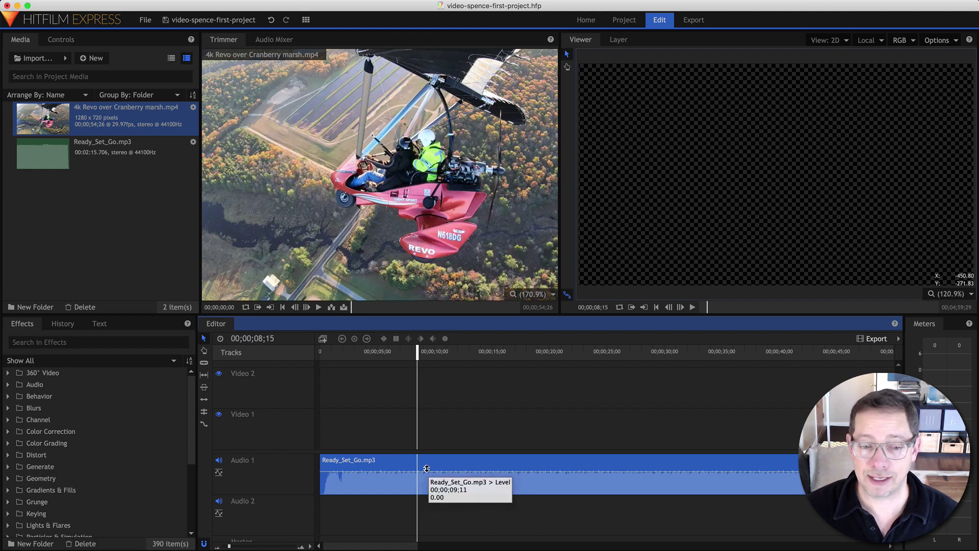
{"action": "key", "text": "super+shift+d"}
{"action": "key", "text": "space"}
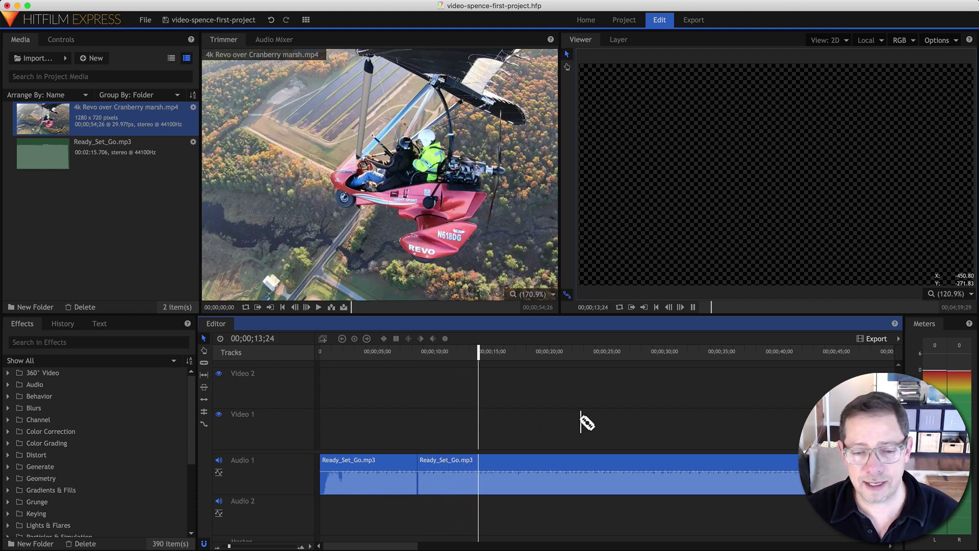
{"action": "key", "text": "space"}
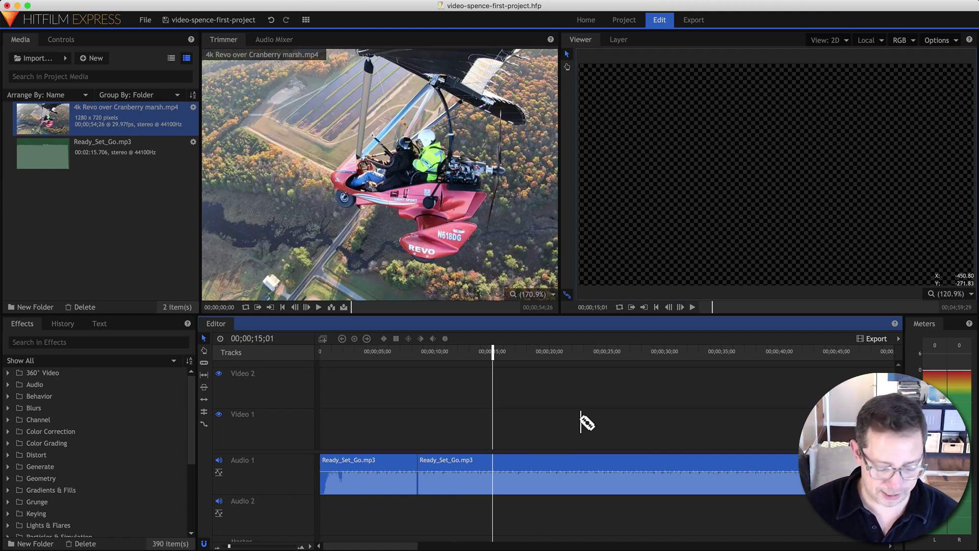
{"action": "key", "text": "super+shift+d"}
Split the third music clip at the beat at 00;00;28;12.
{"action": "key", "text": "space"}
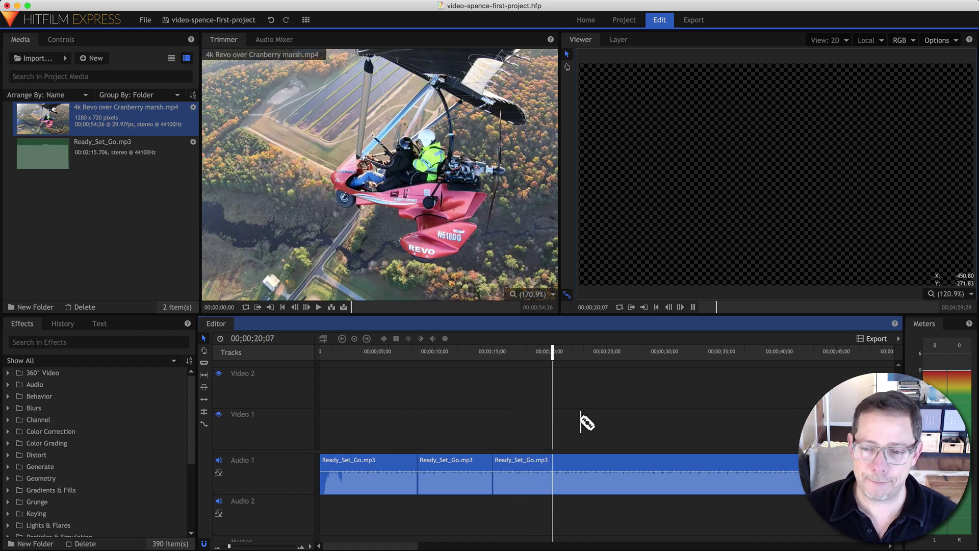
{"action": "key", "text": "space"}
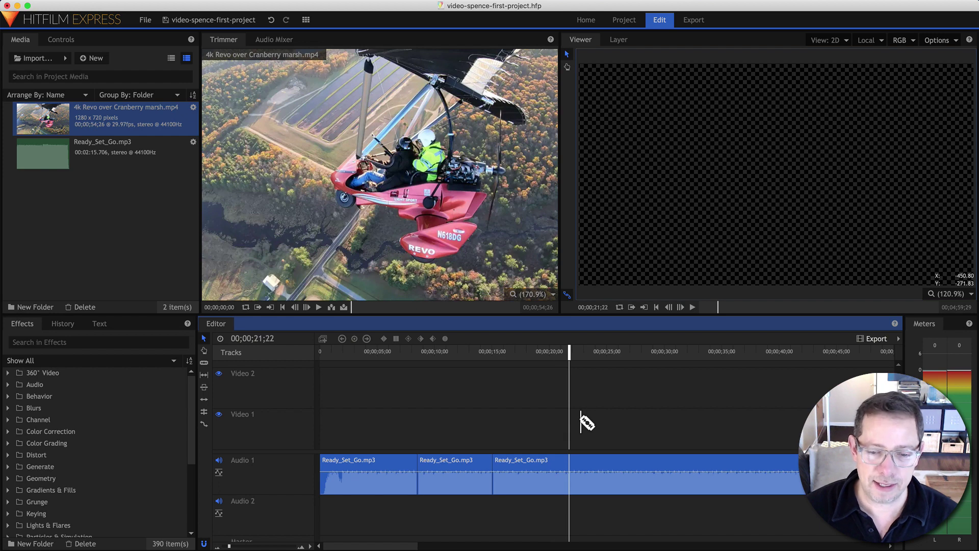
{"action": "key", "text": "space"}
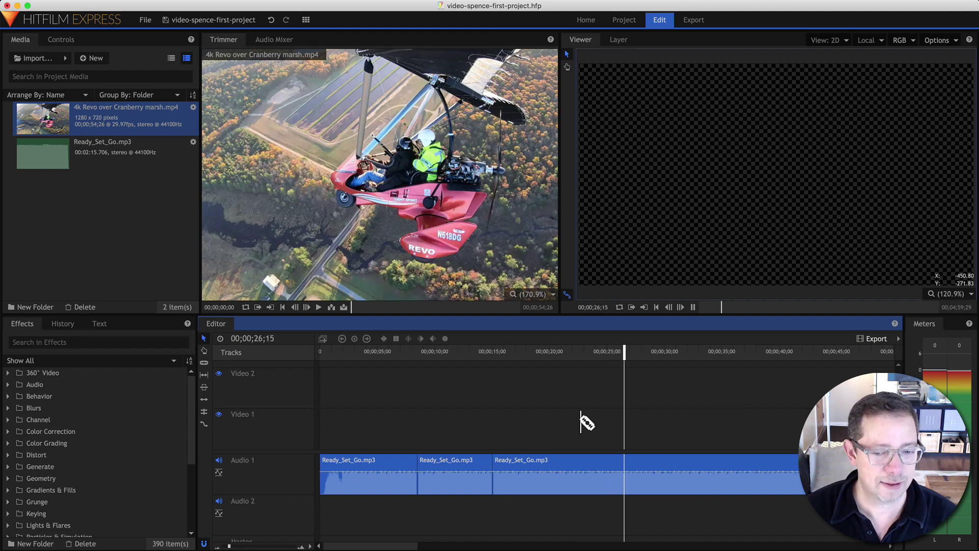
{"action": "key", "text": "space"}
{"action": "key", "text": "v"}
{"action": "left_click", "coordinate": [603, 488]}
{"action": "key", "text": "super+shift+d"}
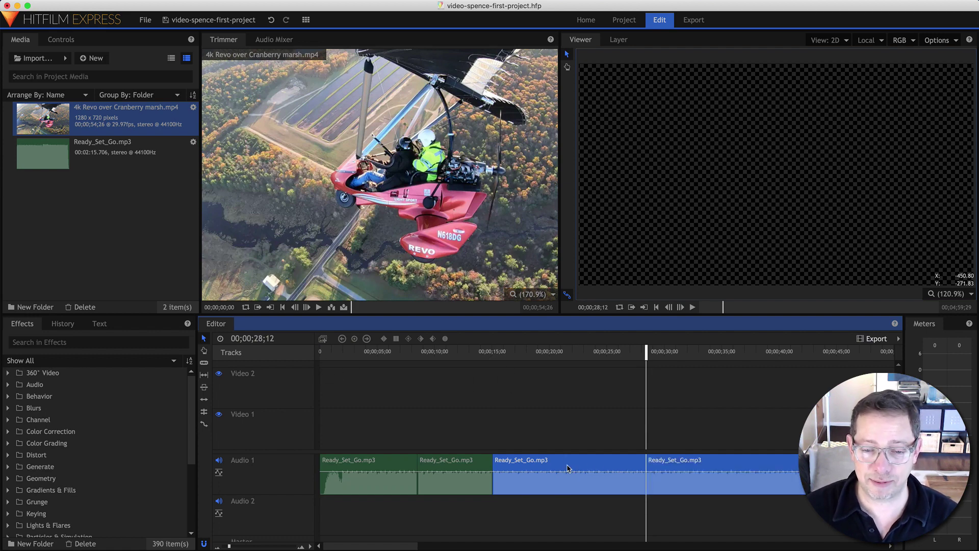
Go back and split the music at the beat at 00;00;21;21.
{"action": "key", "text": "c"}
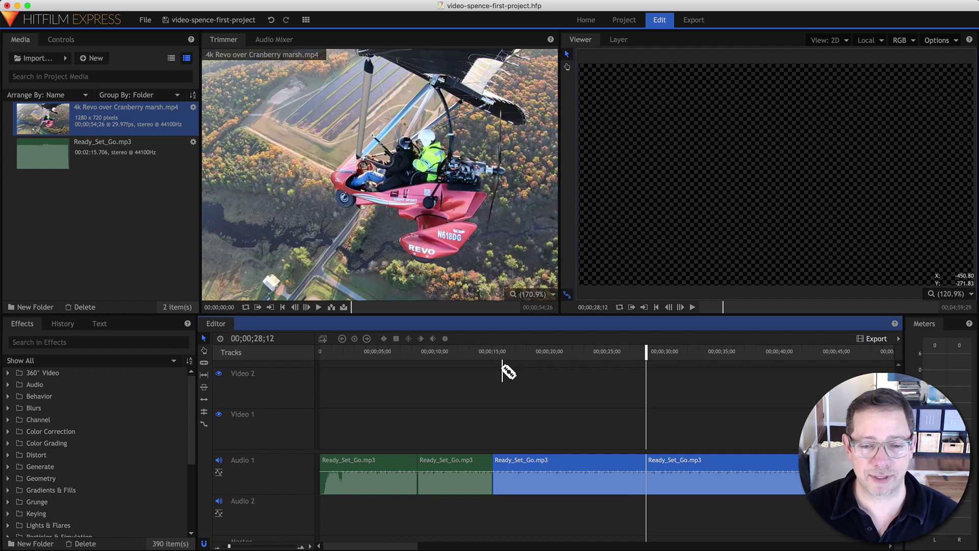
{"action": "left_click_drag", "start_coordinate": [646, 354], "coordinate": [491, 359]}
{"action": "key", "text": "space"}
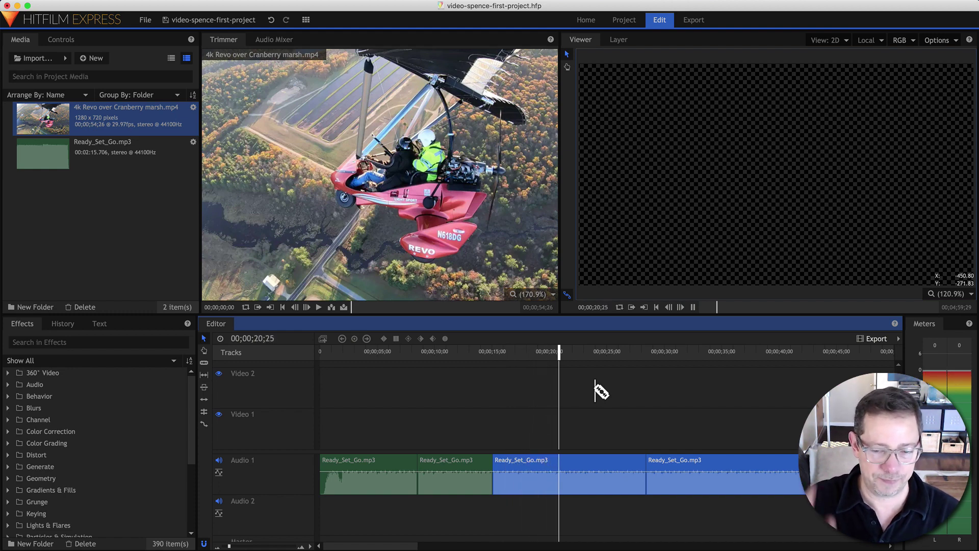
{"action": "key", "text": "space"}
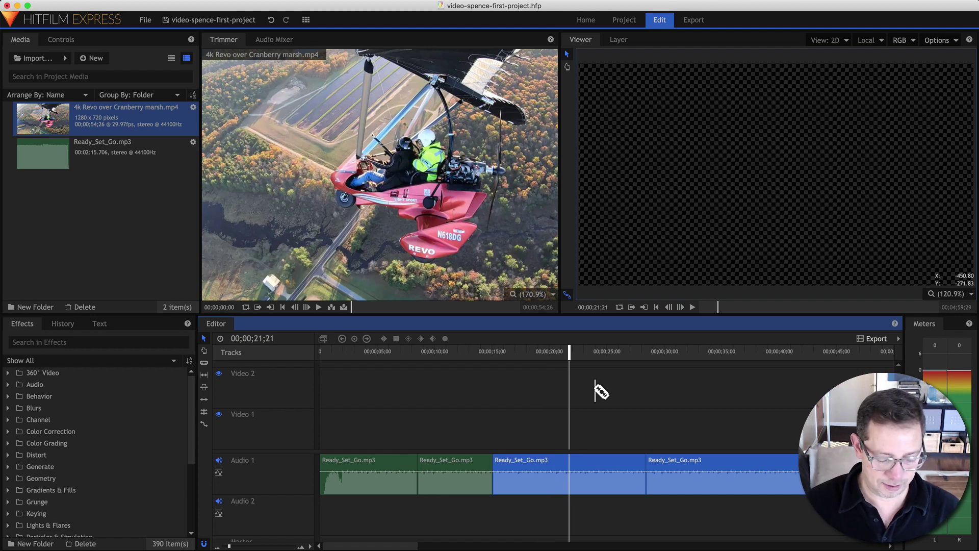
{"action": "key", "text": "super+shift+d"}
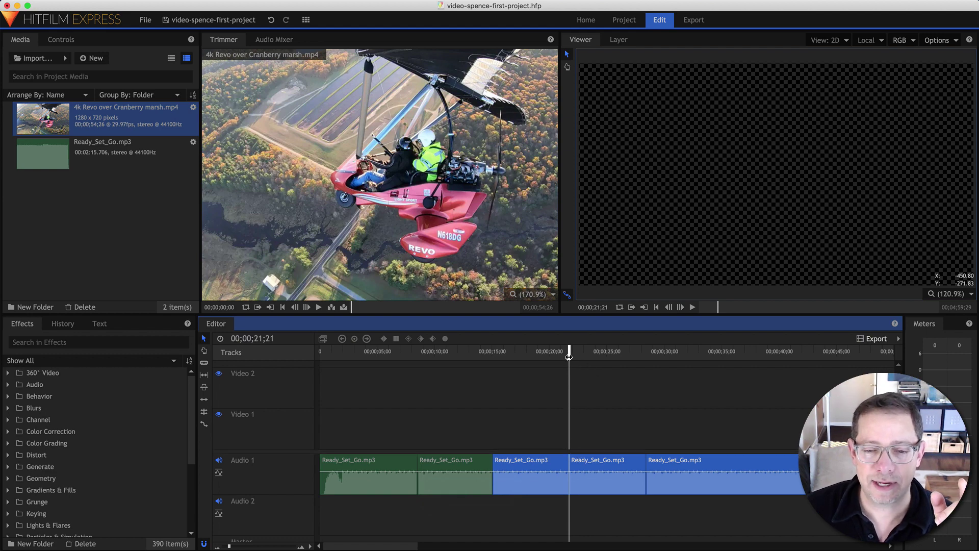
{"action": "left_click_drag", "start_coordinate": [569, 357], "coordinate": [420, 357]}
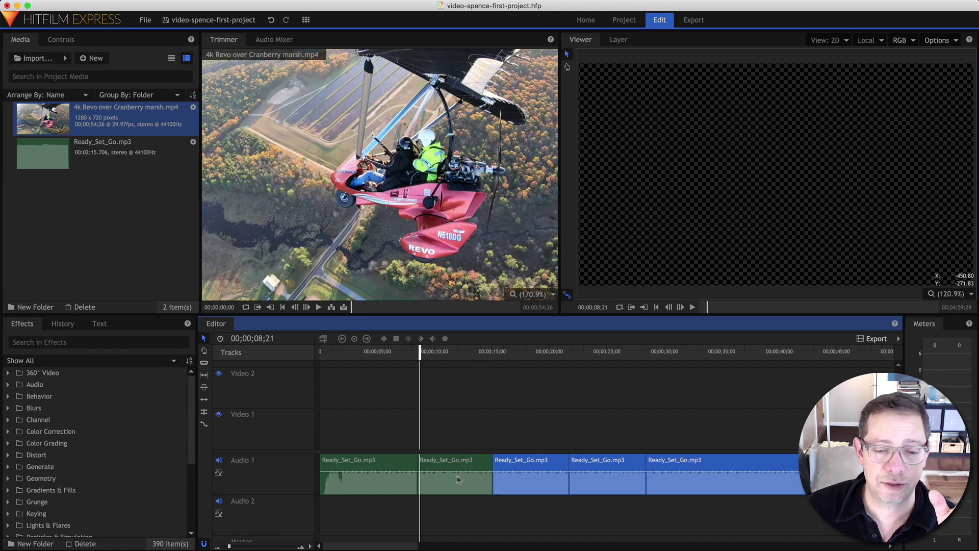
{"action": "left_click", "coordinate": [458, 481]}
{"action": "left_click", "coordinate": [523, 484]}
{"action": "left_click", "coordinate": [589, 487]}
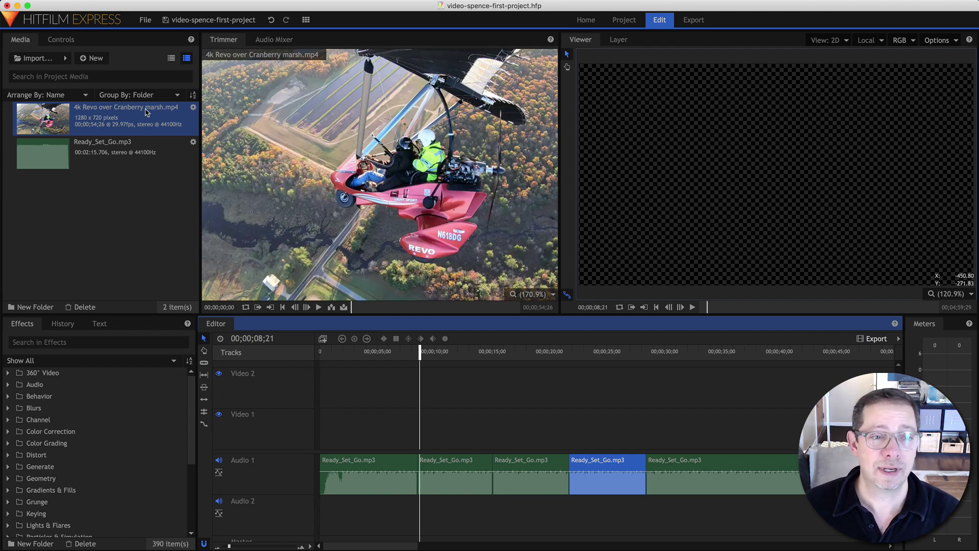
Drag the 4k Revo flight clip from Media onto Video 2 at the start.
{"action": "left_click_drag", "start_coordinate": [147, 113], "coordinate": [316, 408]}
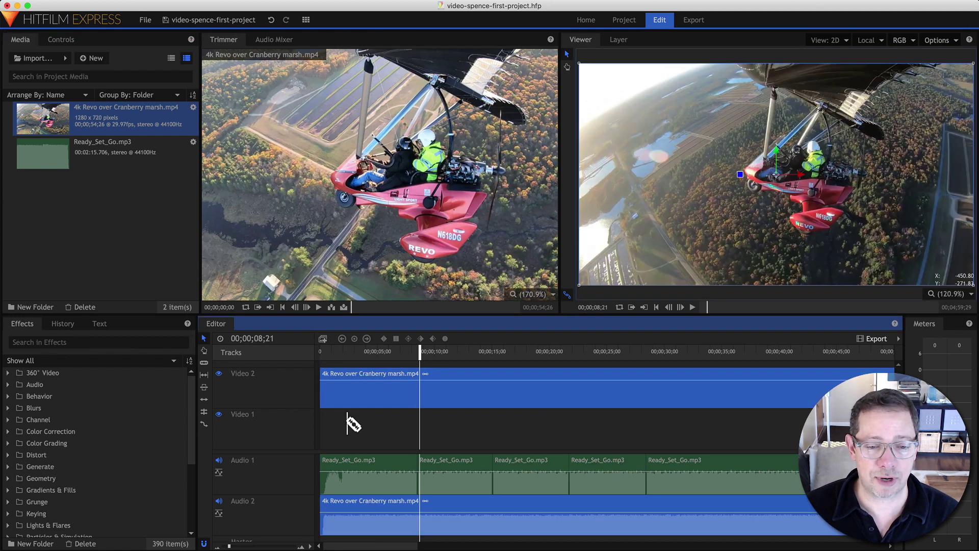
{"action": "right_click", "coordinate": [411, 385]}
{"action": "key", "text": "Escape"}
Unlink the flight clip's audio and delete it from Audio 2.
{"action": "right_click", "coordinate": [422, 390]}
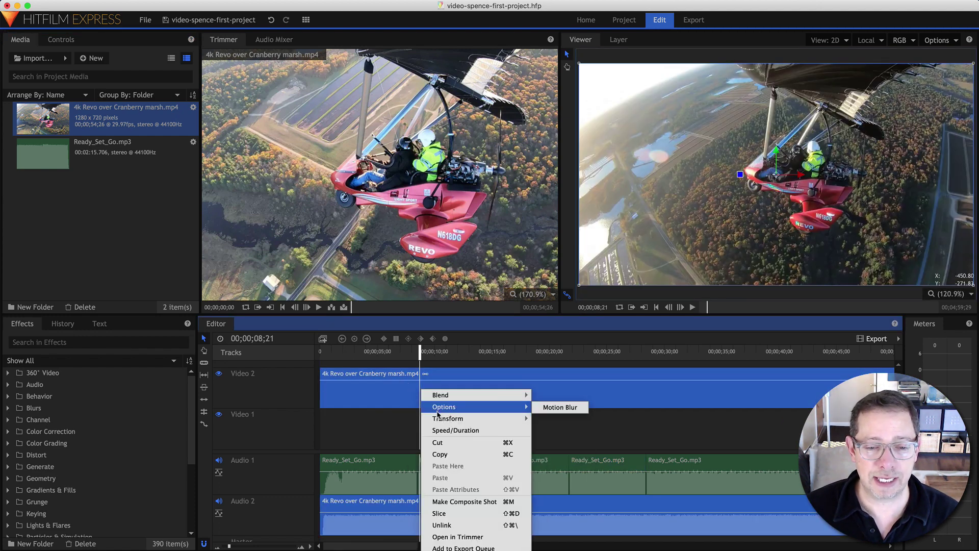
{"action": "left_click", "coordinate": [453, 521]}
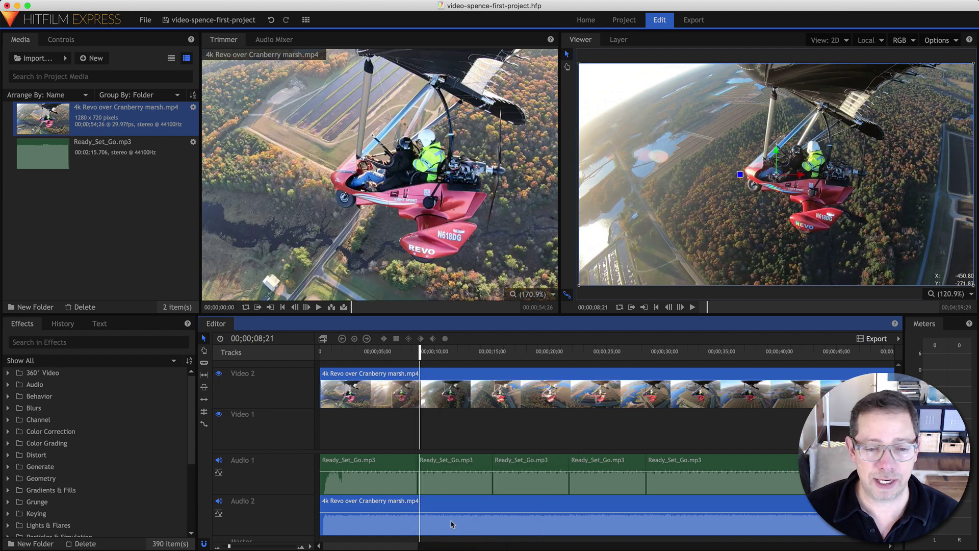
{"action": "left_click", "coordinate": [445, 510]}
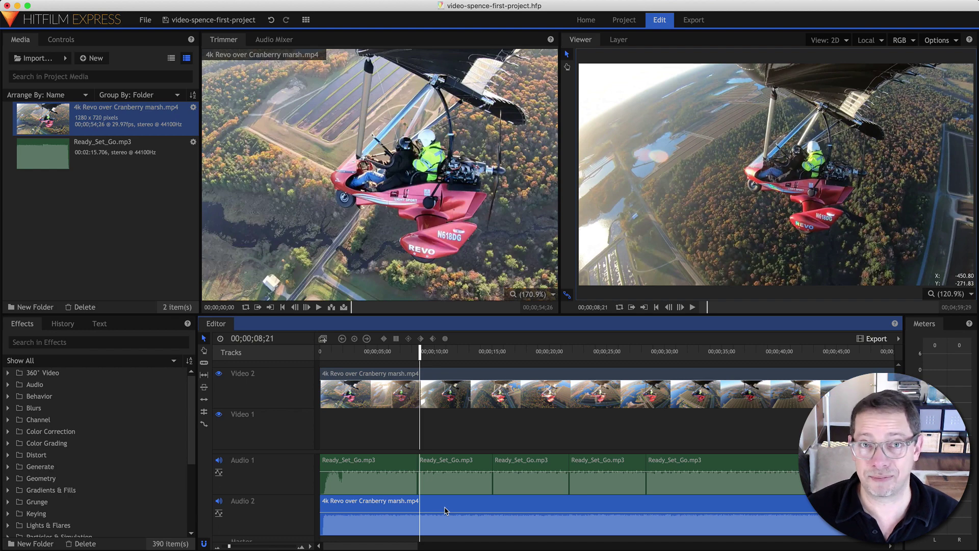
{"action": "key", "text": "Delete"}
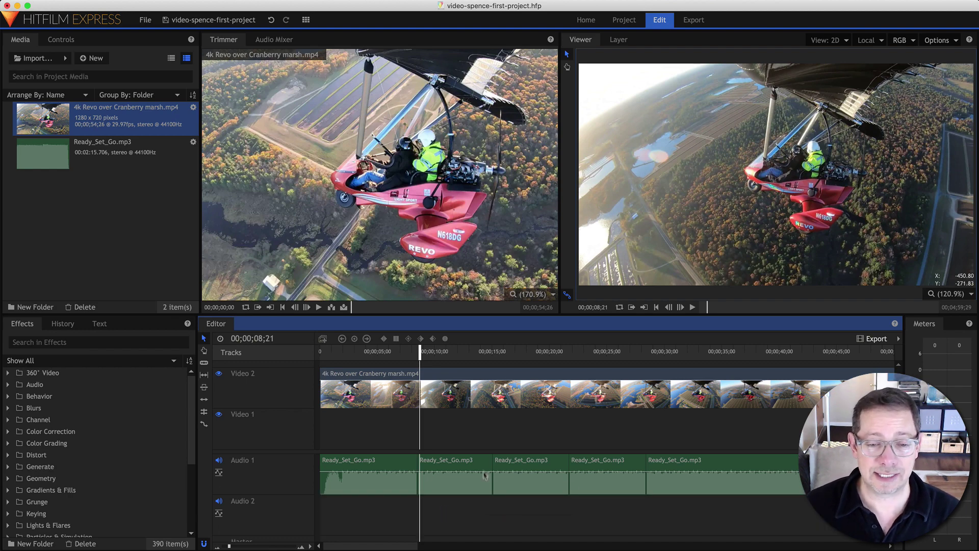
Lower the flight clip's opacity to about 76% and move it down onto Video 1.
{"action": "mouse_move", "coordinate": [471, 380]}
{"action": "left_mouse_down"}
{"action": "mouse_move", "coordinate": [469, 414]}
{"action": "mouse_move", "coordinate": [470, 386]}
{"action": "left_mouse_up"}
{"action": "left_click", "coordinate": [471, 386]}
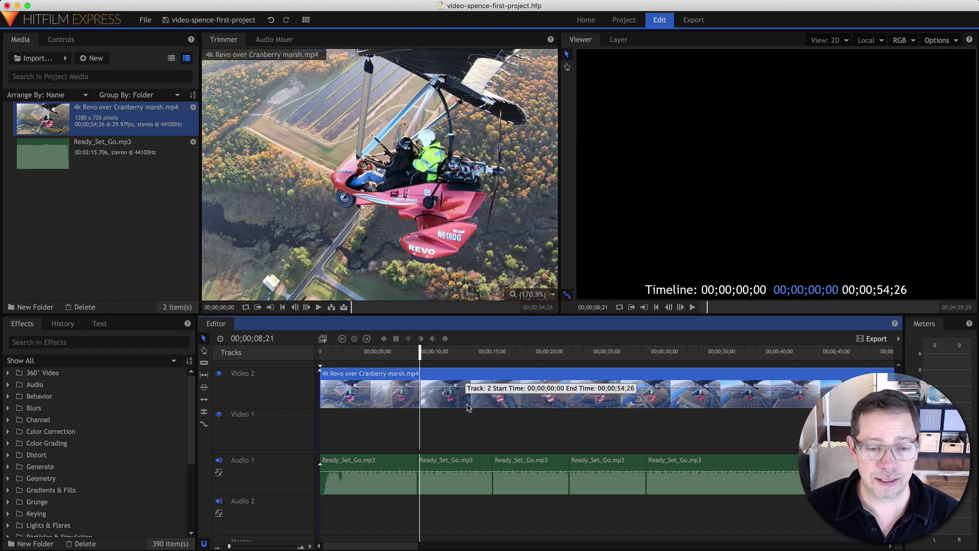
{"action": "left_click", "coordinate": [390, 386]}
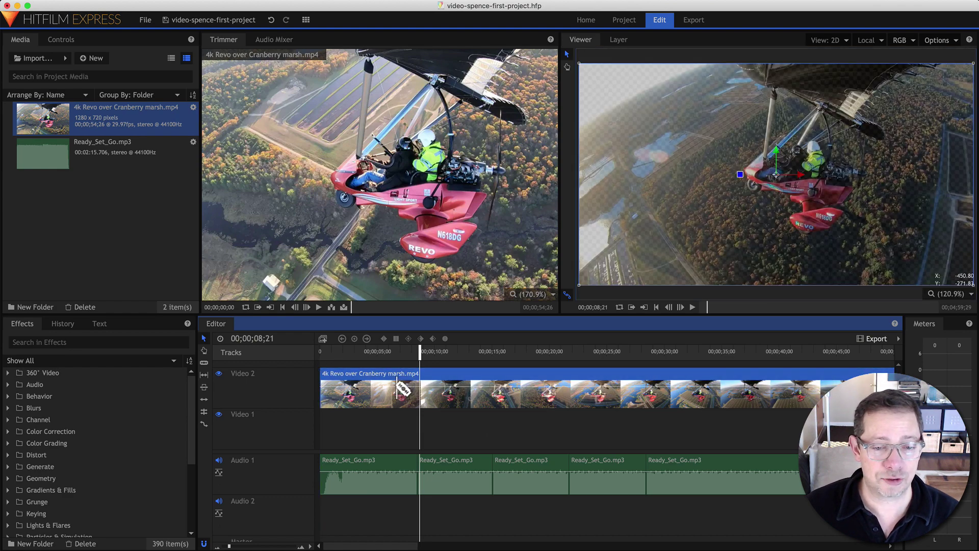
{"action": "left_click_drag", "start_coordinate": [395, 387], "coordinate": [401, 442]}
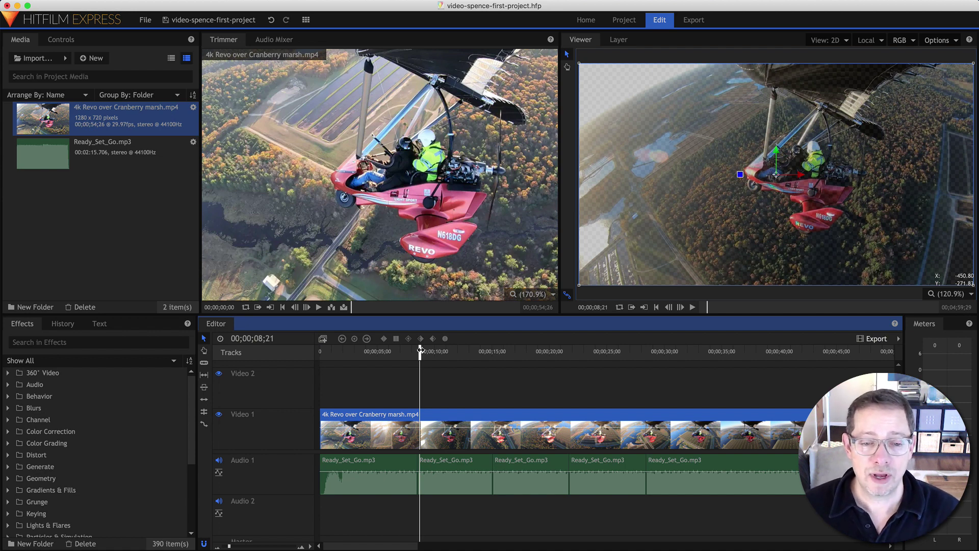
{"action": "left_click_drag", "start_coordinate": [420, 350], "coordinate": [417, 349]}
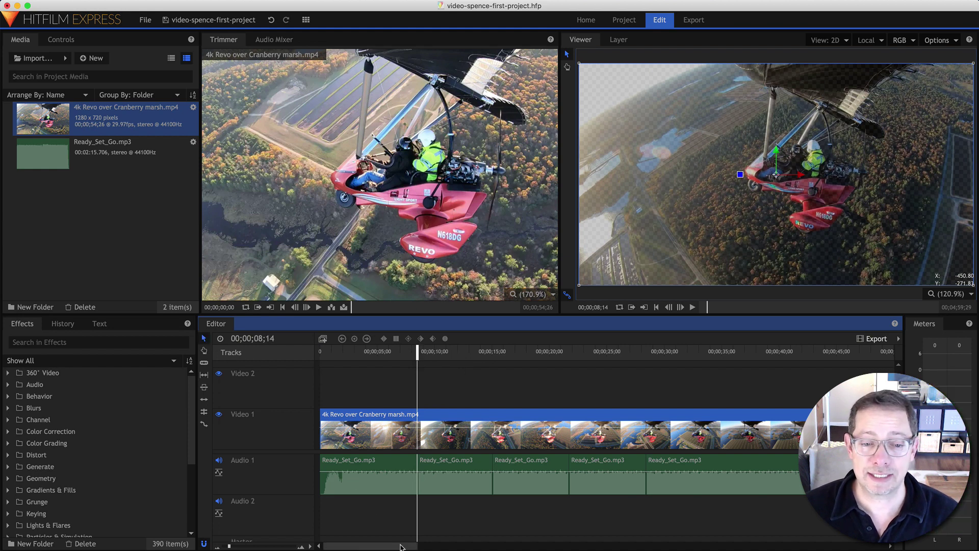
{"action": "left_click", "coordinate": [396, 489]}
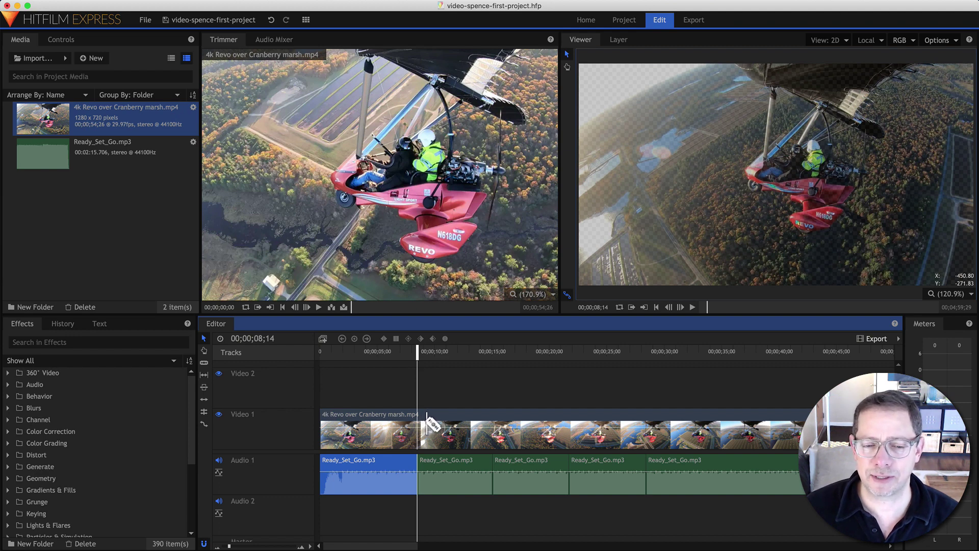
Cut the flight video on Video 1 at the beats 8;17 and 14;18.
{"action": "left_click", "coordinate": [431, 423]}
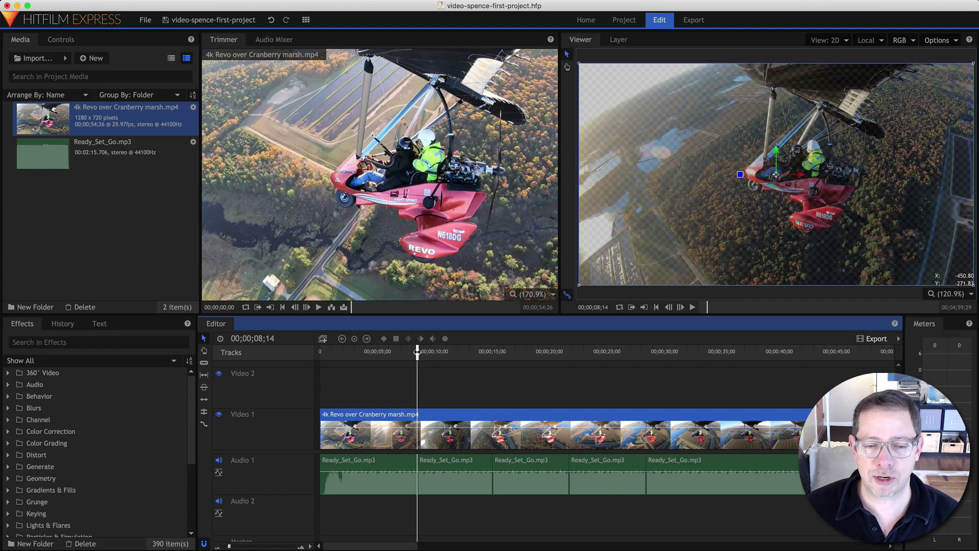
{"action": "mouse_move", "coordinate": [417, 352]}
{"action": "left_mouse_down"}
{"action": "mouse_move", "coordinate": [457, 357]}
{"action": "mouse_move", "coordinate": [416, 360]}
{"action": "left_mouse_up"}
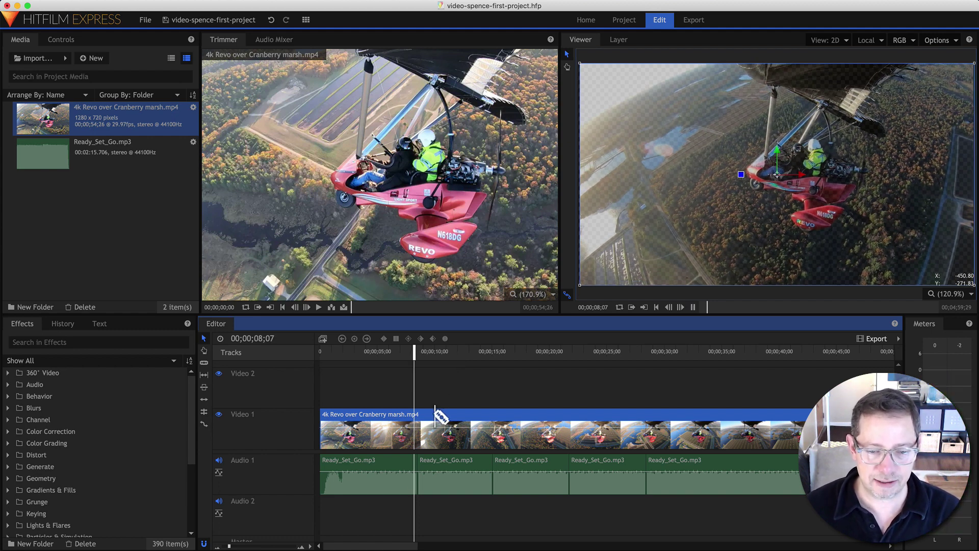
{"action": "key", "text": "space"}
{"action": "left_click", "coordinate": [435, 414]}
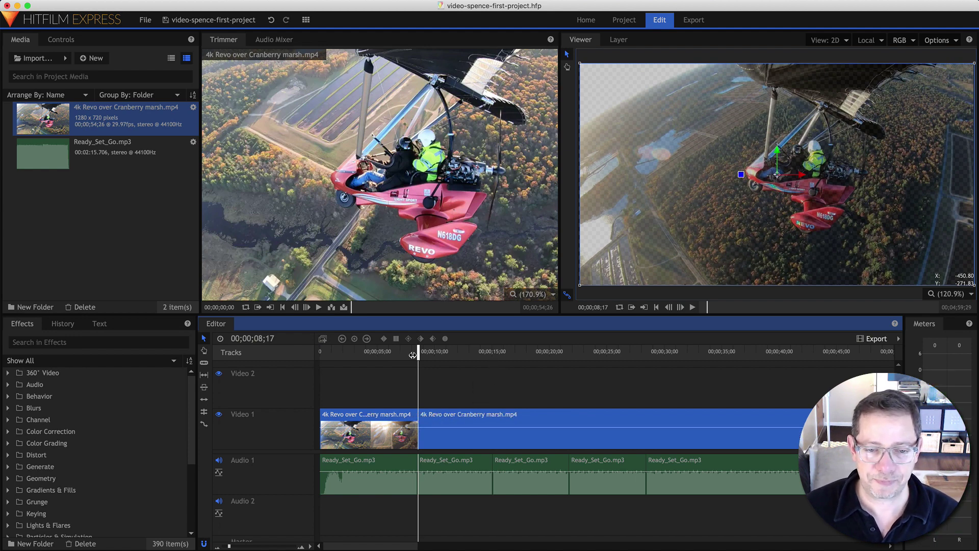
{"action": "left_click_drag", "start_coordinate": [420, 353], "coordinate": [509, 374]}
{"action": "key", "text": "super+shift+d"}
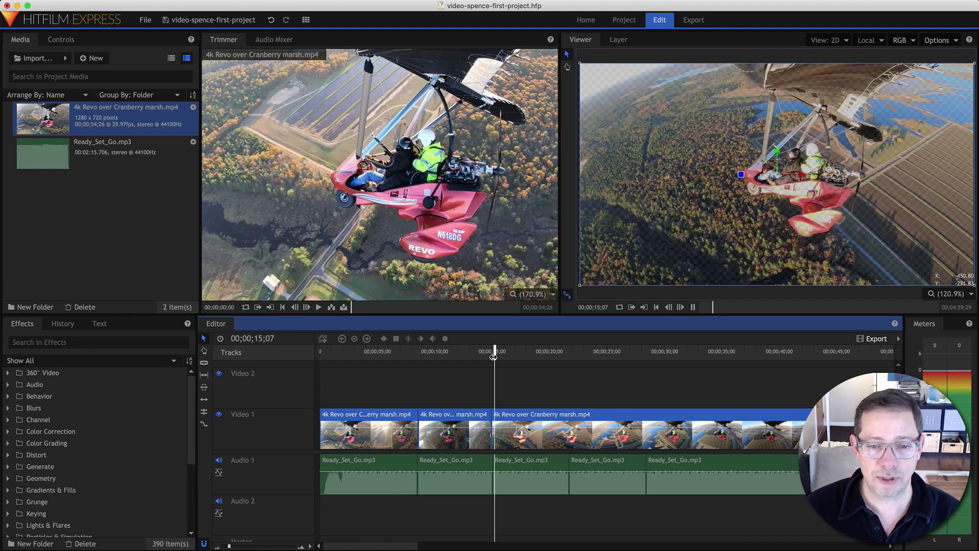
Cut the flight video at the beats 21;29 and 28;06.
{"action": "key", "text": "space"}
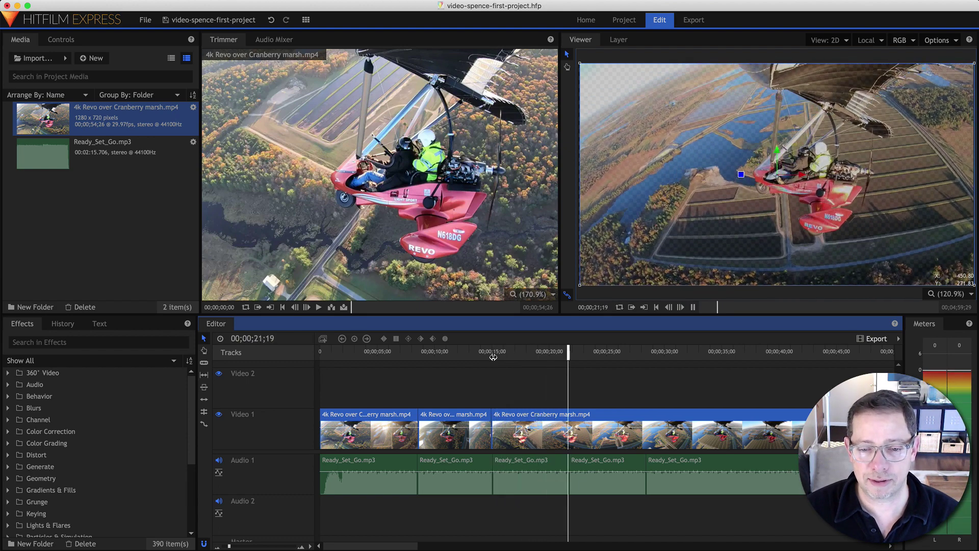
{"action": "key", "text": "space"}
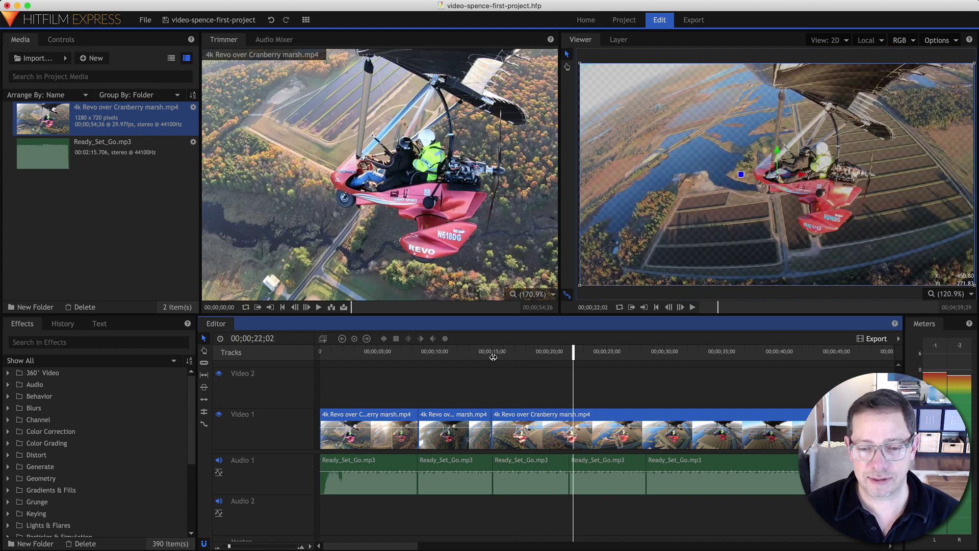
{"action": "key", "text": "space"}
{"action": "key", "text": "Left"}
{"action": "key", "text": "Left"}
{"action": "key", "text": "Left"}
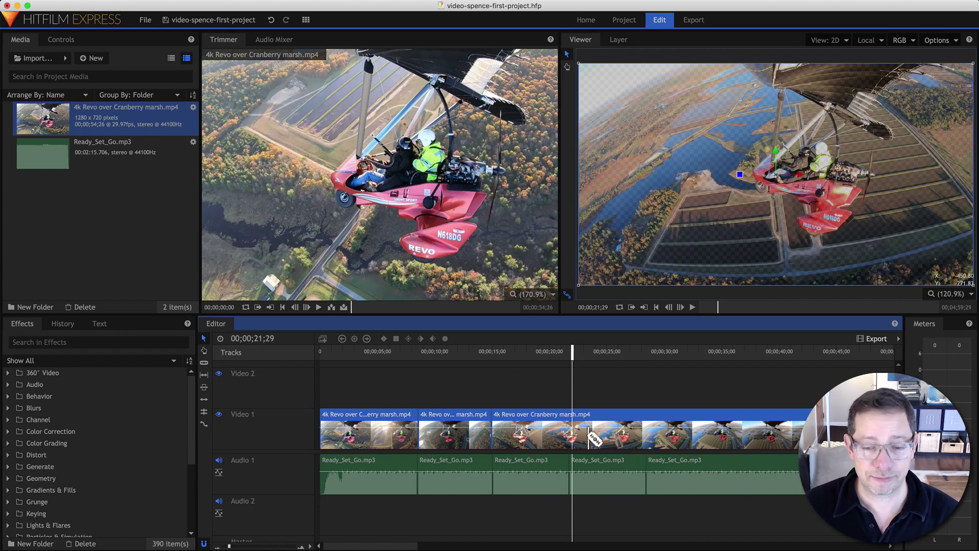
{"action": "key", "text": "super+shift+d"}
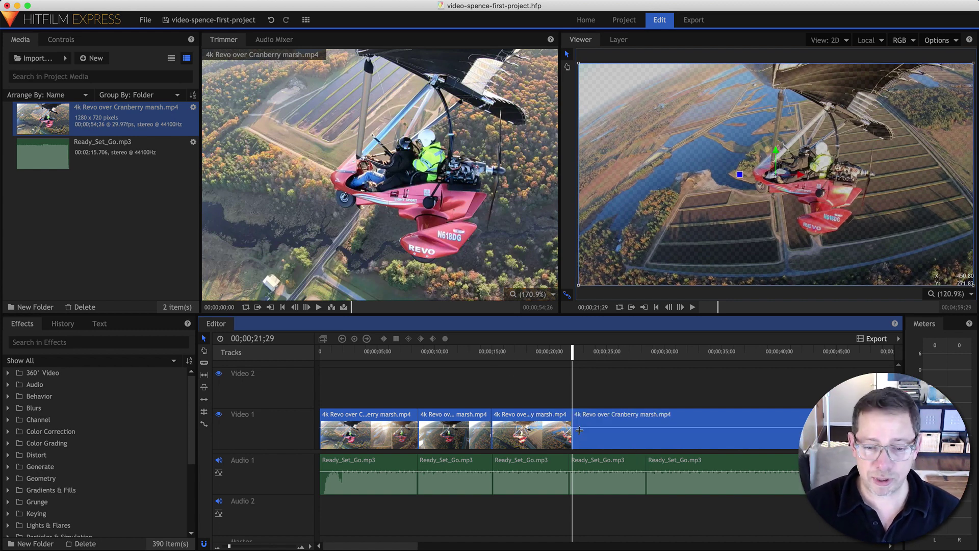
{"action": "left_click", "coordinate": [643, 353]}
{"action": "key", "text": "super+shift+d"}
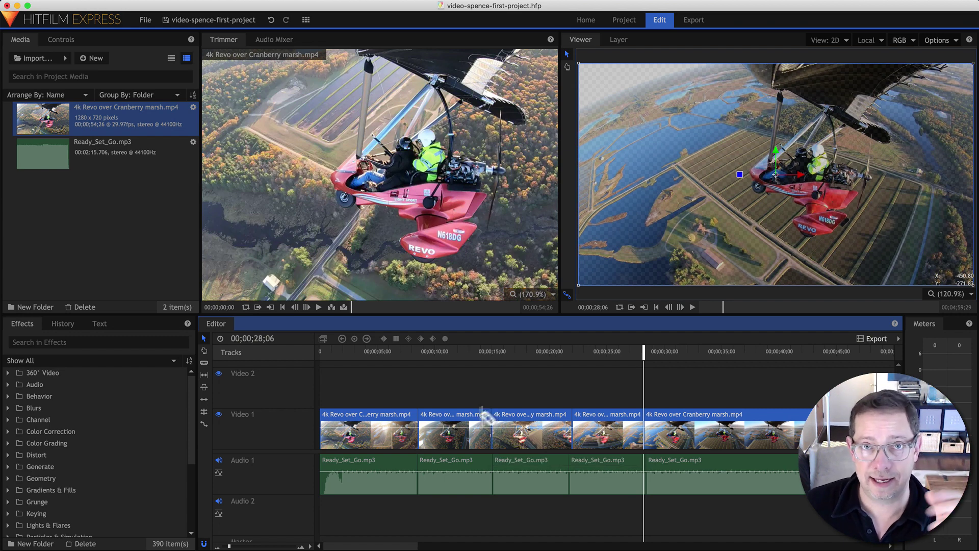
{"action": "mouse_move", "coordinate": [376, 470]}
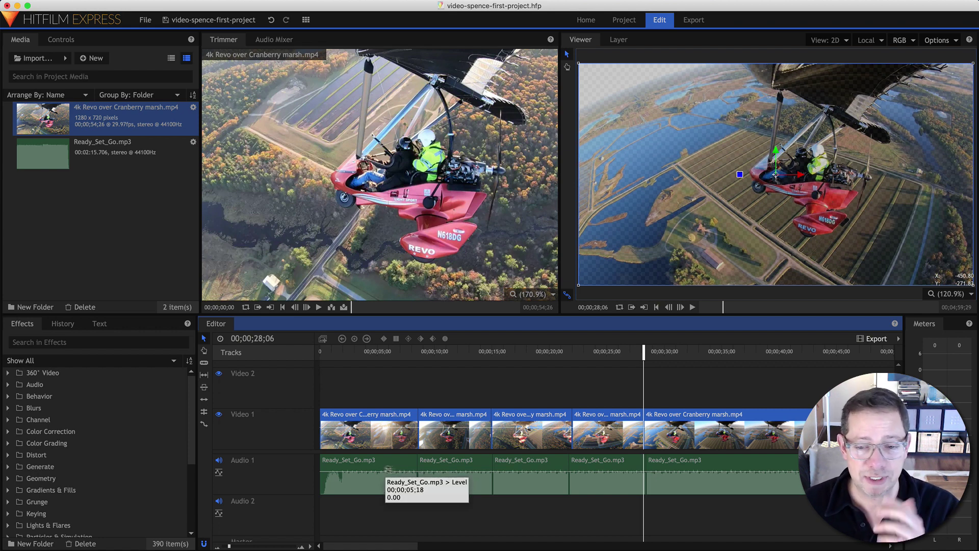
{"action": "left_click", "coordinate": [204, 350]}
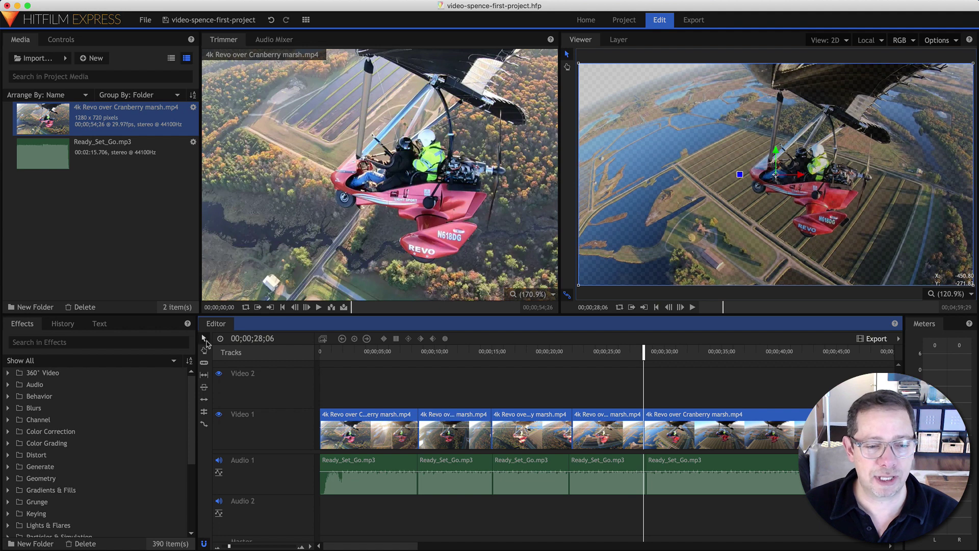
Drop the second flight clip's opacity to about 22% and lower the fourth clip's opacity.
{"action": "left_click", "coordinate": [447, 431]}
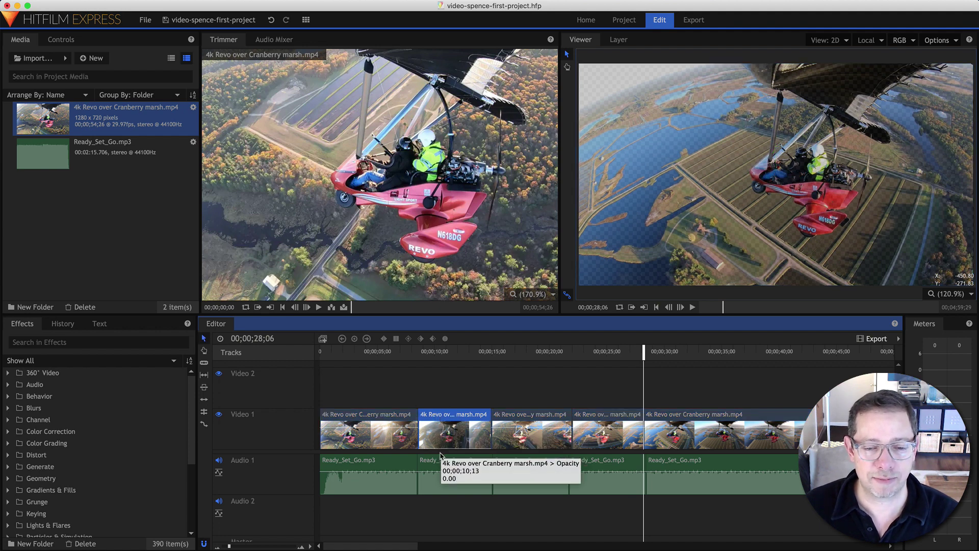
{"action": "left_click", "coordinate": [437, 352]}
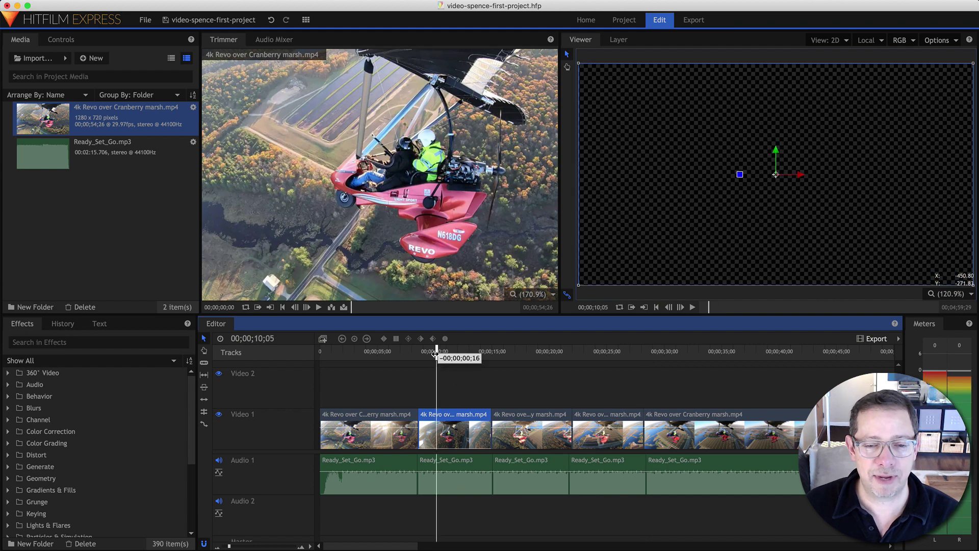
{"action": "left_click_drag", "start_coordinate": [453, 451], "coordinate": [603, 445]}
{"action": "left_click", "coordinate": [599, 351]}
{"action": "mouse_move", "coordinate": [416, 352]}
{"action": "left_mouse_down"}
{"action": "mouse_move", "coordinate": [434, 353]}
{"action": "mouse_move", "coordinate": [411, 354]}
{"action": "left_mouse_up"}
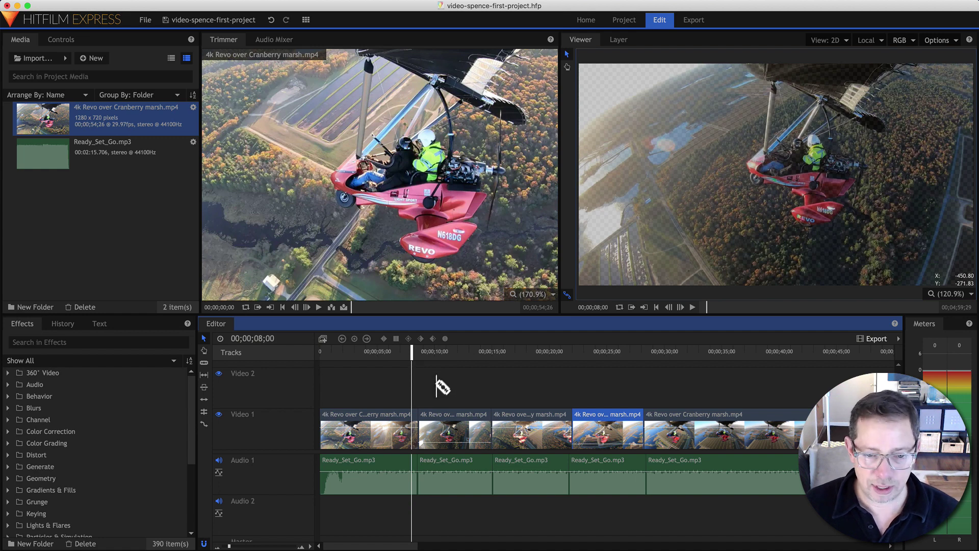
Zoom in on the 8-second cut and apply Clock Wipe from Transitions - Video > Wipe there.
{"action": "left_click_drag", "start_coordinate": [230, 547], "coordinate": [247, 546]}
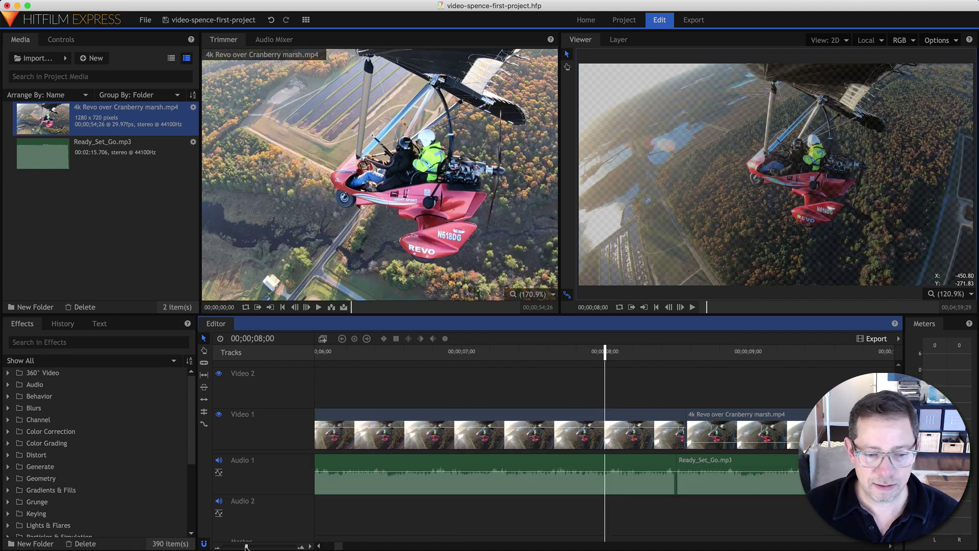
{"action": "left_click_drag", "start_coordinate": [247, 546], "coordinate": [247, 546]}
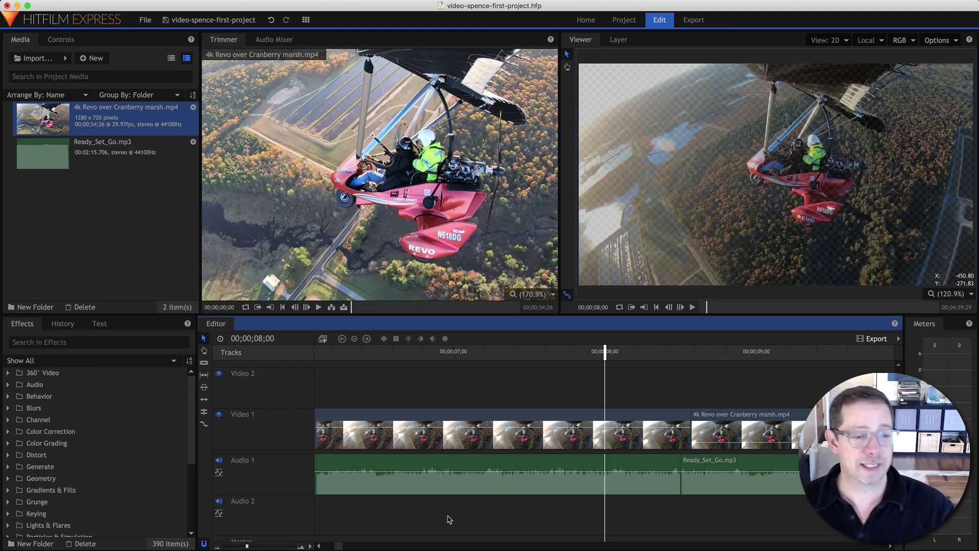
{"action": "scroll", "coordinate": [109, 454], "scroll_direction": "down", "scroll_amount": 5}
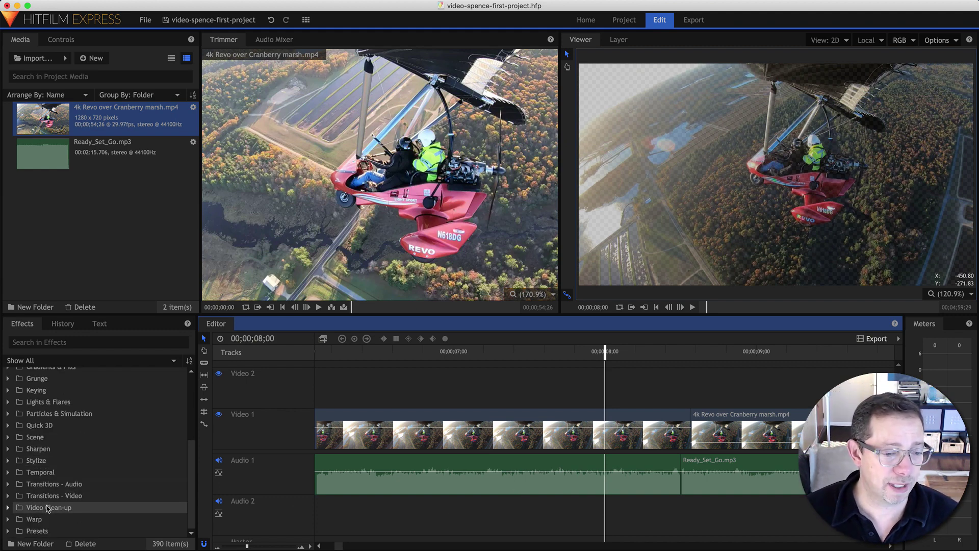
{"action": "left_click", "coordinate": [8, 496]}
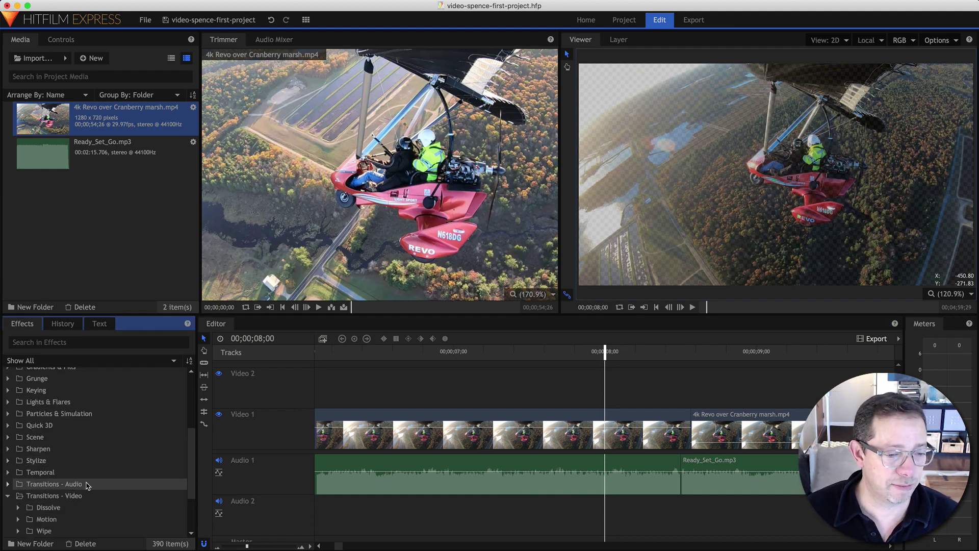
{"action": "scroll", "coordinate": [61, 474], "scroll_direction": "down", "scroll_amount": 3}
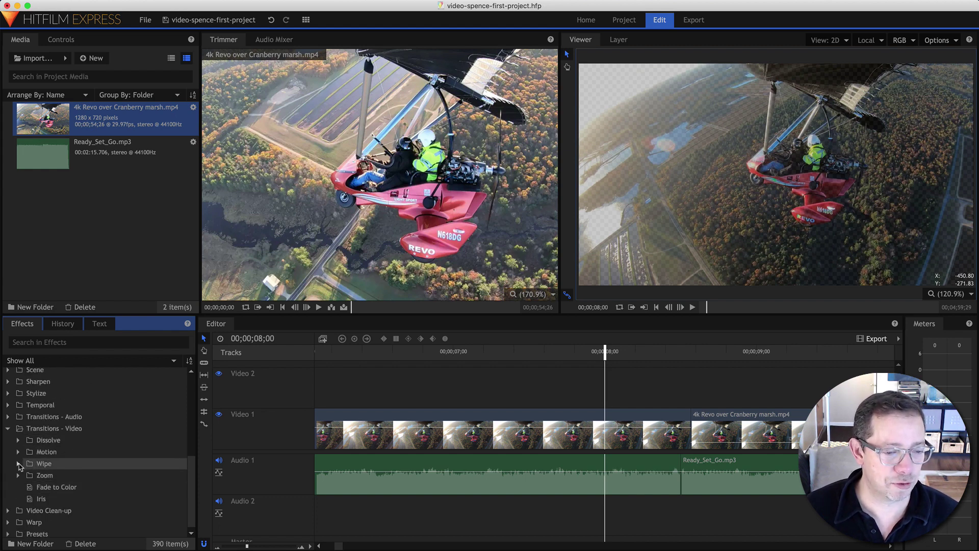
{"action": "left_click", "coordinate": [19, 464]}
{"action": "scroll", "coordinate": [31, 464], "scroll_direction": "down", "scroll_amount": 2}
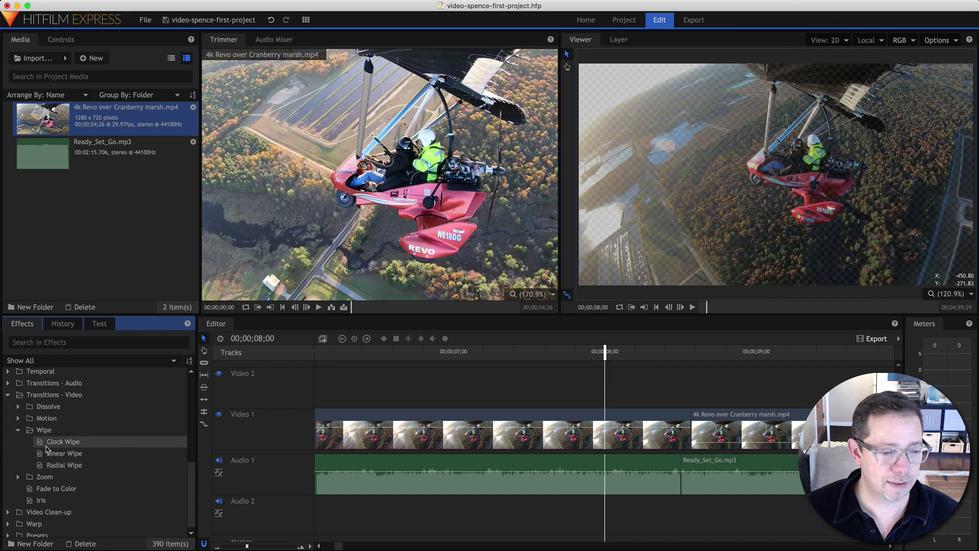
{"action": "left_click_drag", "start_coordinate": [44, 443], "coordinate": [681, 420]}
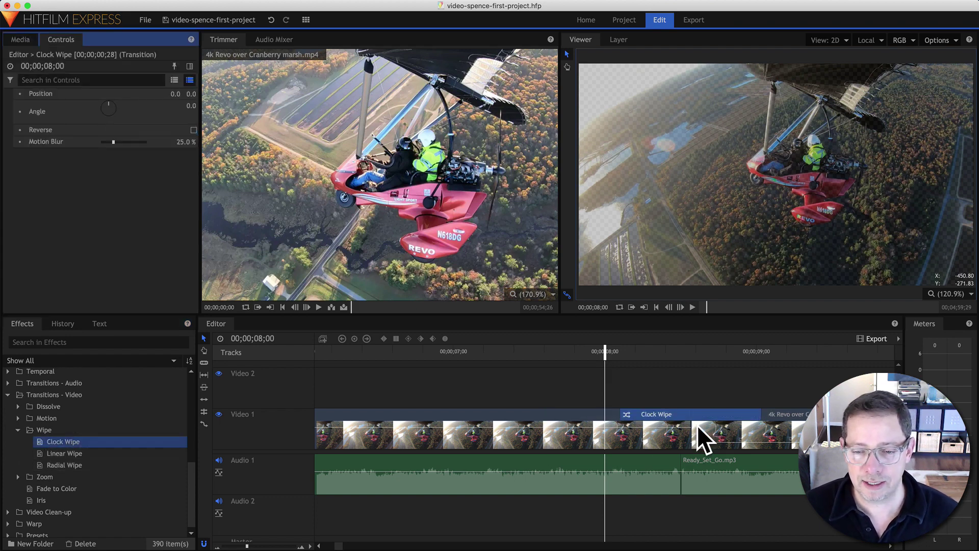
Lengthen the Clock Wipe at the 8-second cut to 28 frames.
{"action": "left_click", "coordinate": [664, 445]}
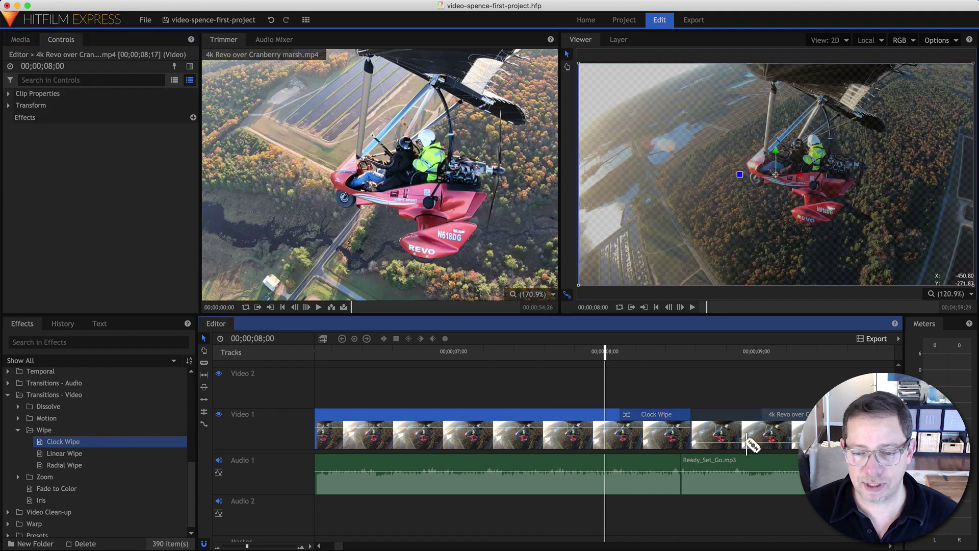
{"action": "left_click", "coordinate": [621, 427]}
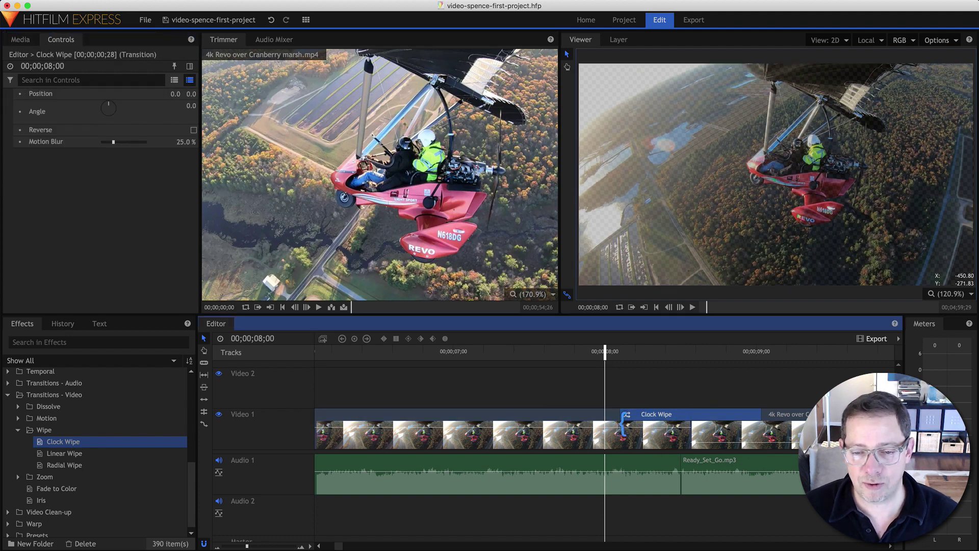
{"action": "mouse_move", "coordinate": [622, 427]}
{"action": "left_mouse_down"}
{"action": "mouse_move", "coordinate": [559, 427]}
{"action": "mouse_move", "coordinate": [663, 424]}
{"action": "mouse_move", "coordinate": [626, 423]}
{"action": "left_mouse_up"}
Play through the Clock Wipe from just before the cut to preview it.
{"action": "key", "text": "space"}
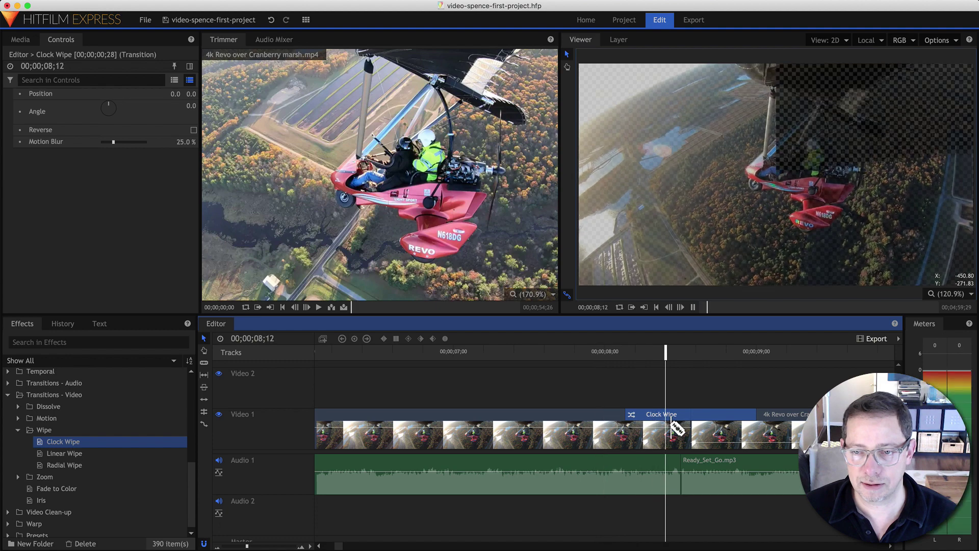
{"action": "key", "text": "space"}
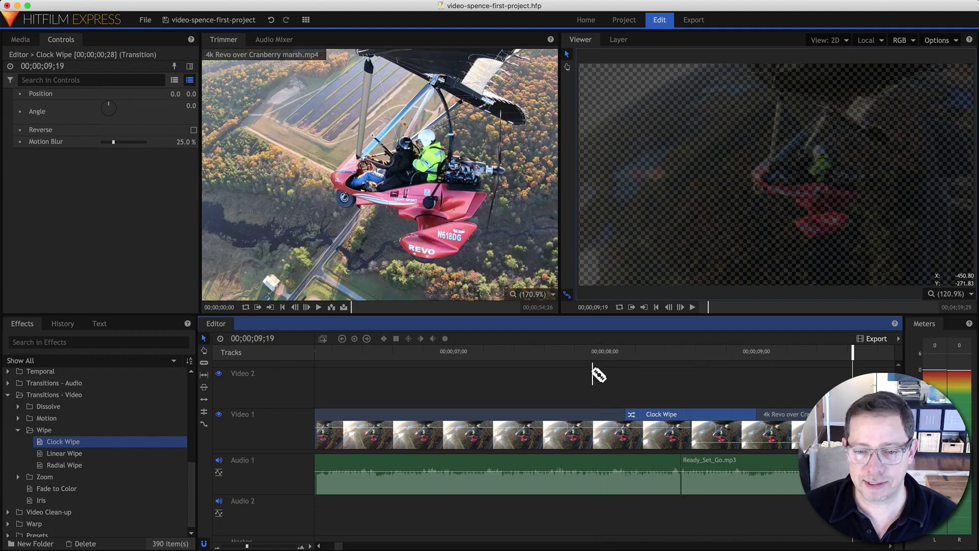
{"action": "left_click", "coordinate": [580, 354]}
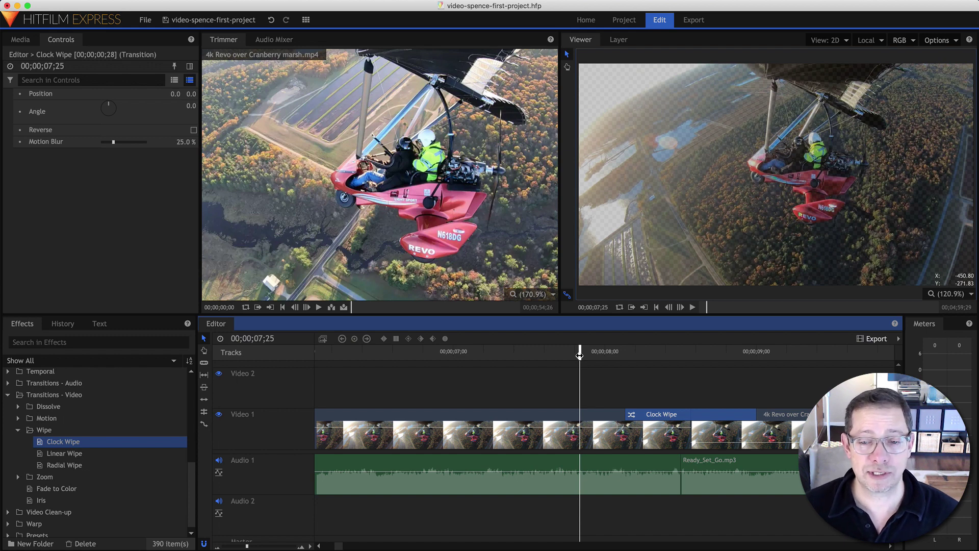
{"action": "key", "text": "space"}
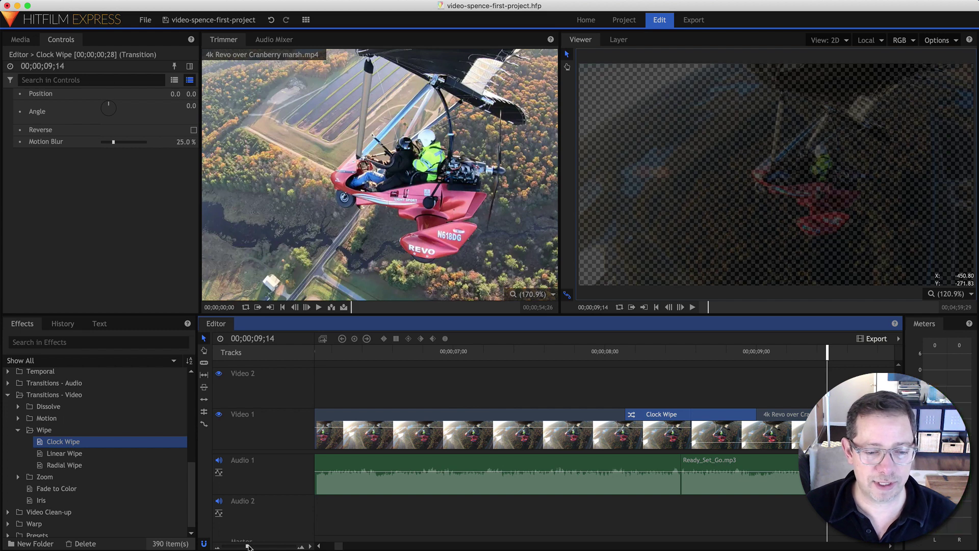
Add a Push transition between clips 2 and 3 and a Slide between clips 3 and 4.
{"action": "left_click_drag", "start_coordinate": [248, 546], "coordinate": [234, 545]}
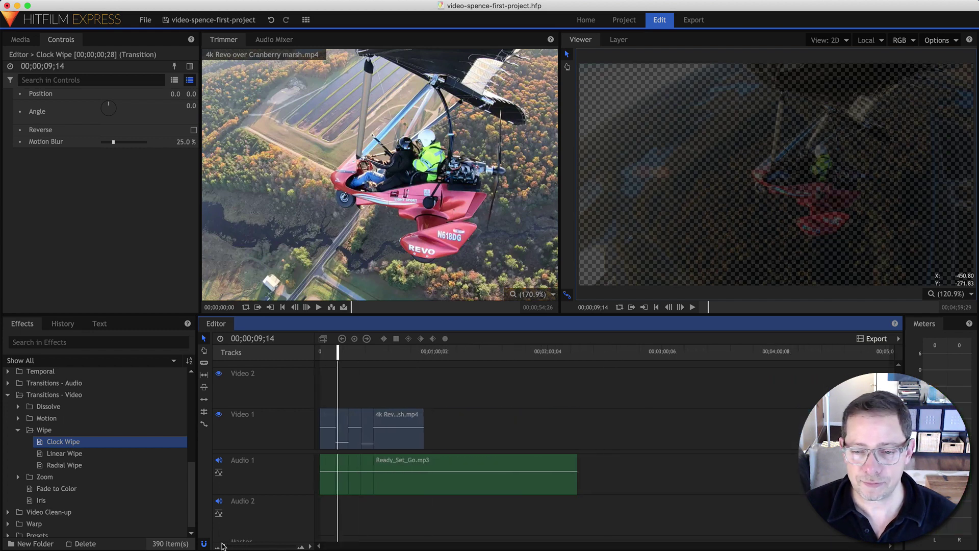
{"action": "left_click_drag", "start_coordinate": [222, 547], "coordinate": [229, 546]}
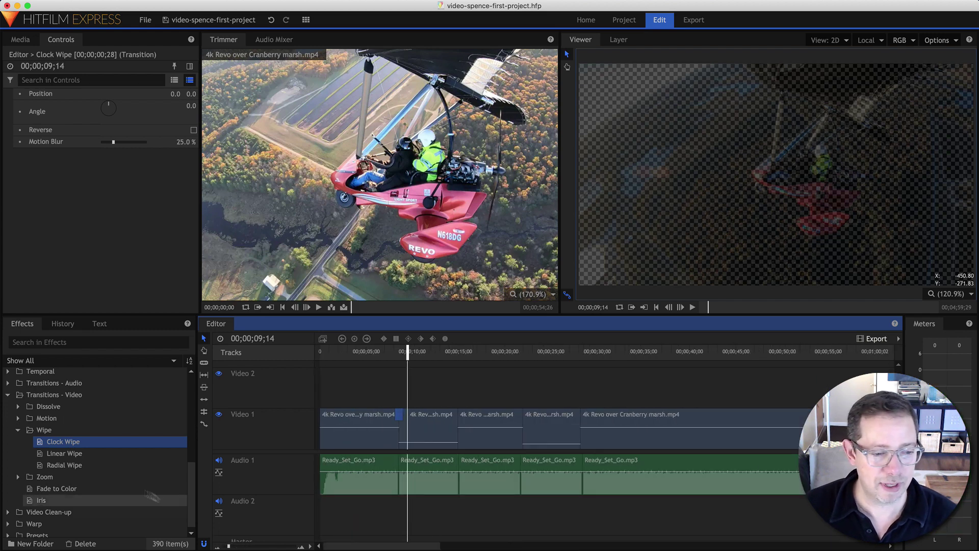
{"action": "left_click", "coordinate": [18, 418]}
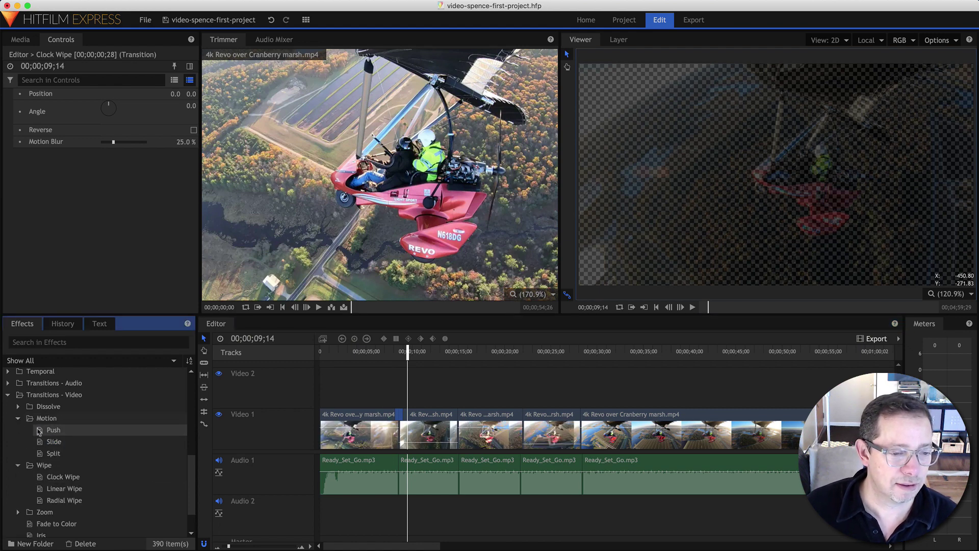
{"action": "left_click_drag", "start_coordinate": [39, 432], "coordinate": [459, 421]}
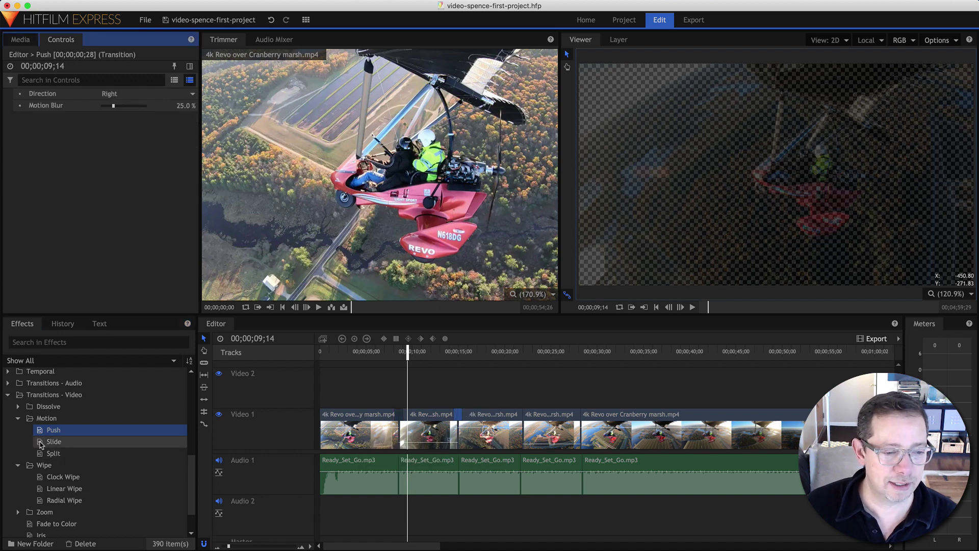
{"action": "left_click_drag", "start_coordinate": [41, 444], "coordinate": [581, 418]}
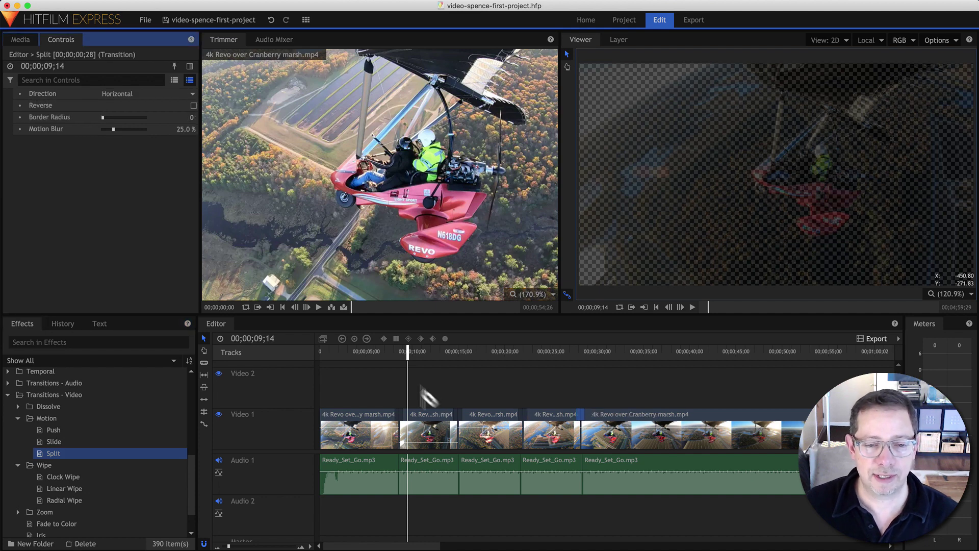
Play the timeline from about 7 seconds to preview the transitions.
{"action": "left_click", "coordinate": [401, 366]}
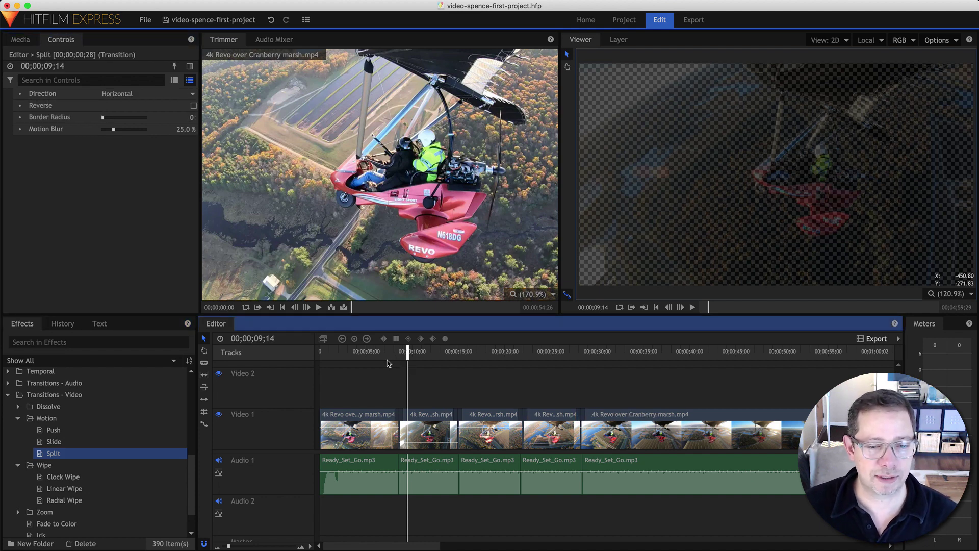
{"action": "left_click_drag", "start_coordinate": [408, 352], "coordinate": [373, 354]}
{"action": "key", "text": "space"}
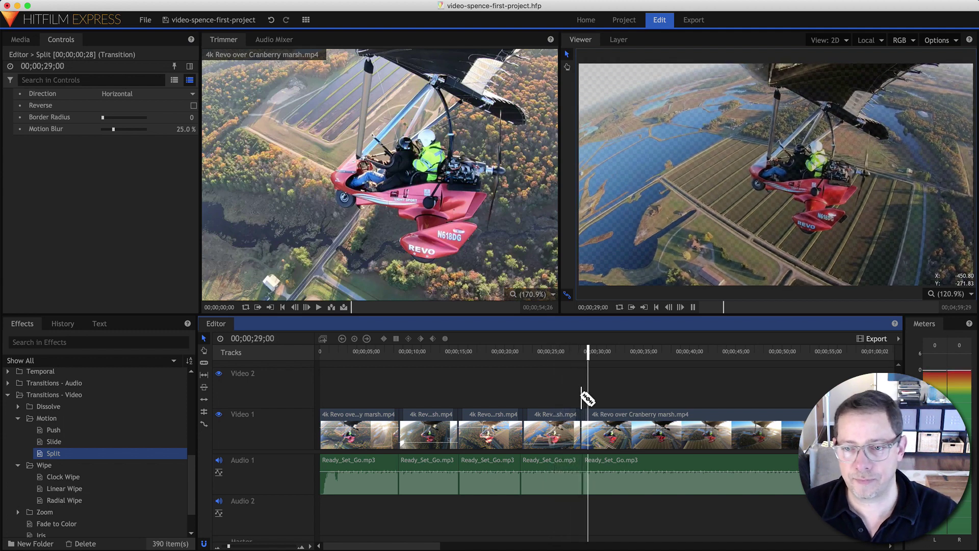
Stop playback at 00;00;29;09 after the Clock Wipe, Push, Slide and Split transitions play.
{"action": "key", "text": "space"}
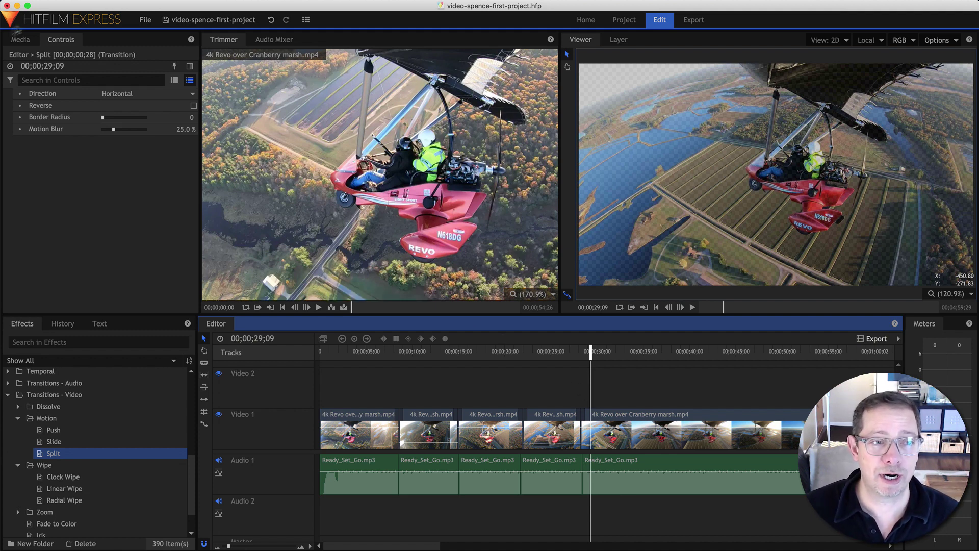
Show the project media list in the top-left panel instead of the transition settings.
{"action": "left_click", "coordinate": [21, 41]}
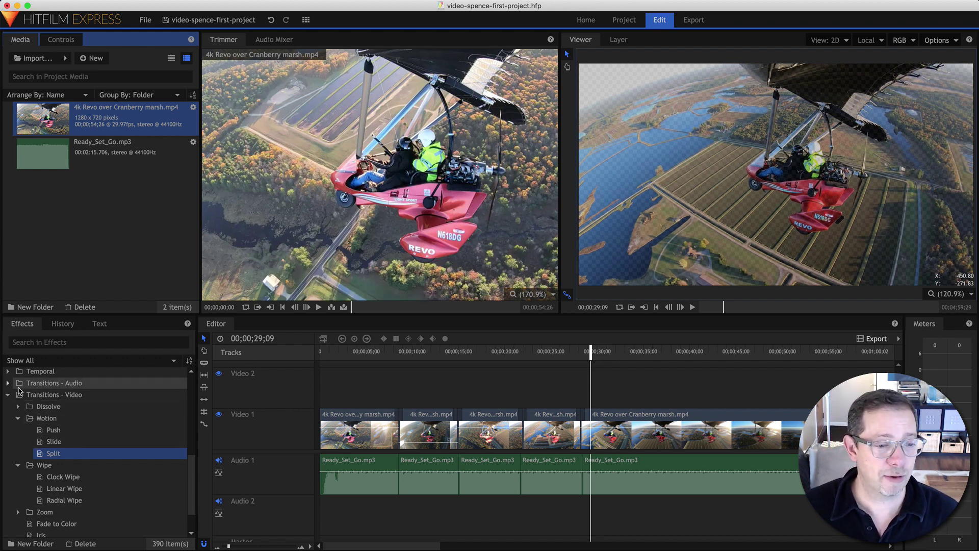
Expand Transitions - Audio in the Effects panel to list Cross Fade and Fade.
{"action": "left_click", "coordinate": [7, 383]}
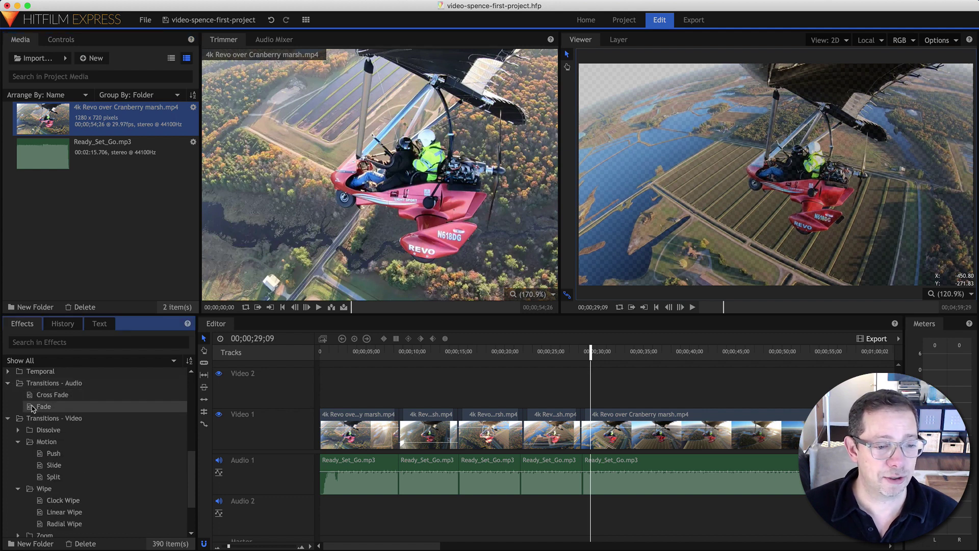